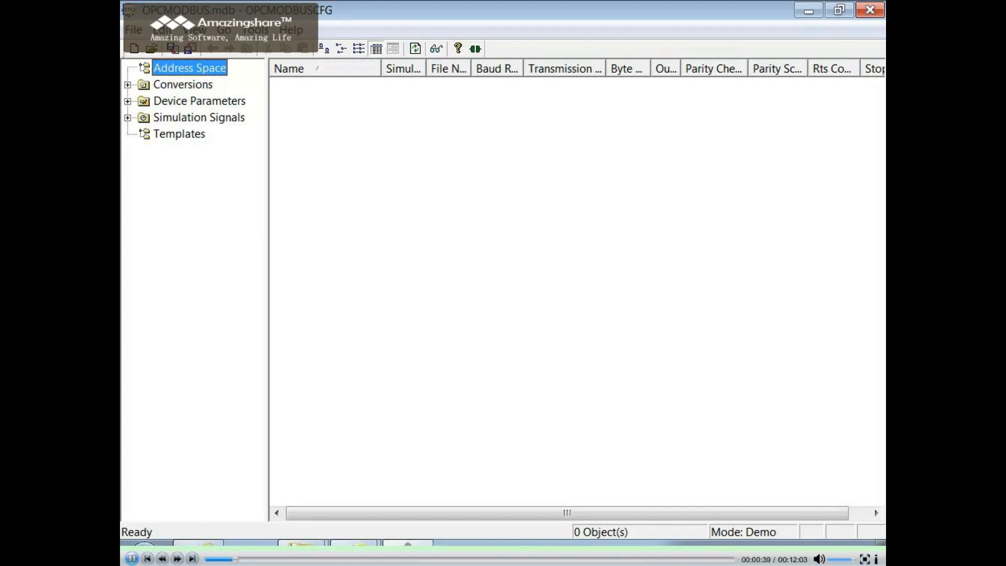
Add a new port to the Address Space named P1, keep the baud rate at 9600 and apply it
right_click(206, 70)
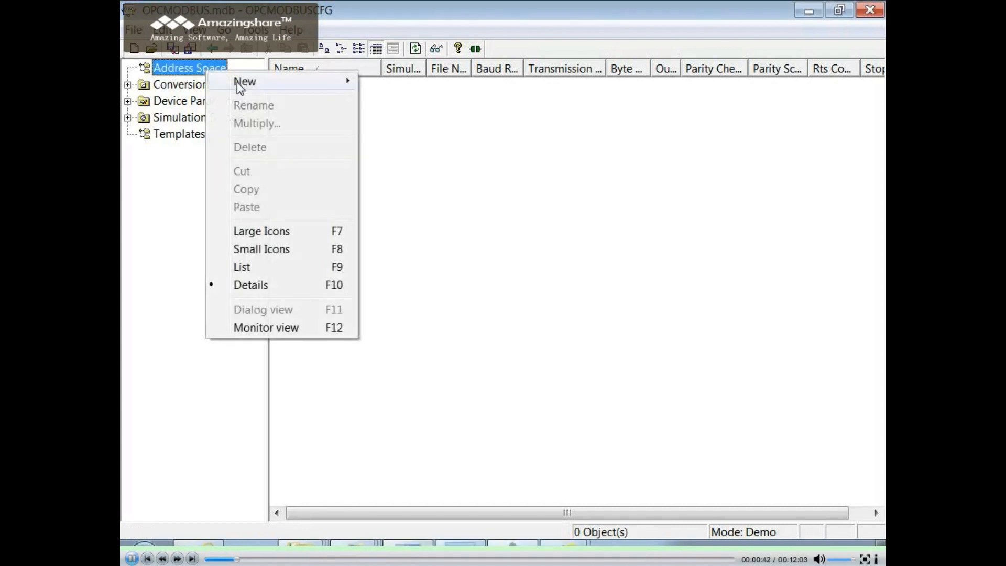
mouse_move(239, 82)
left_click(388, 82)
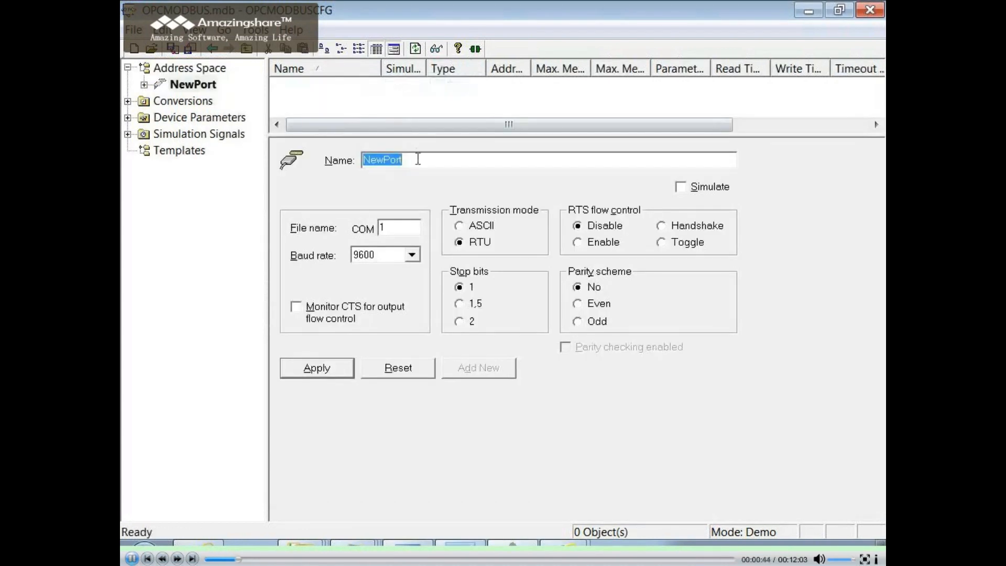
type("P")
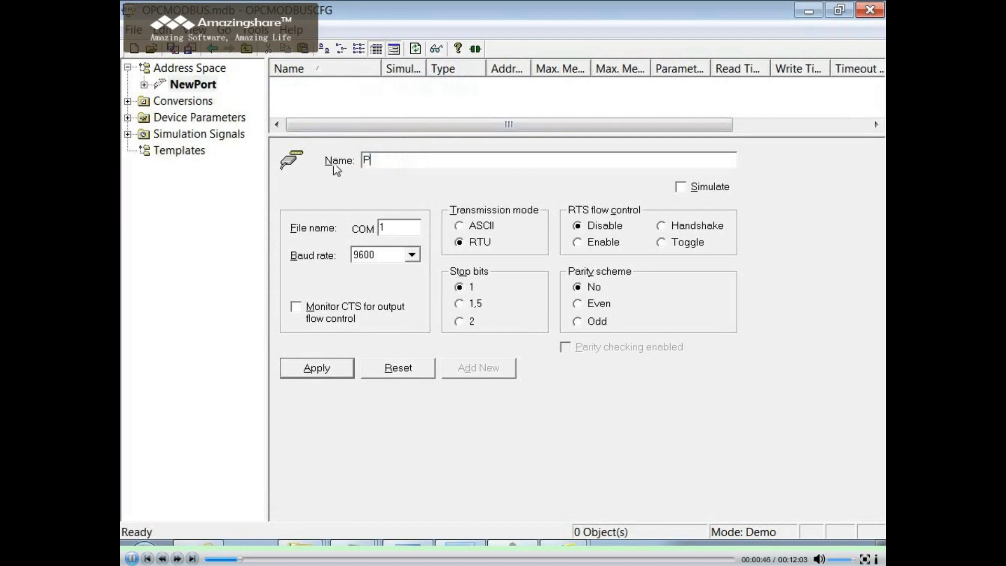
type("1")
left_click(400, 258)
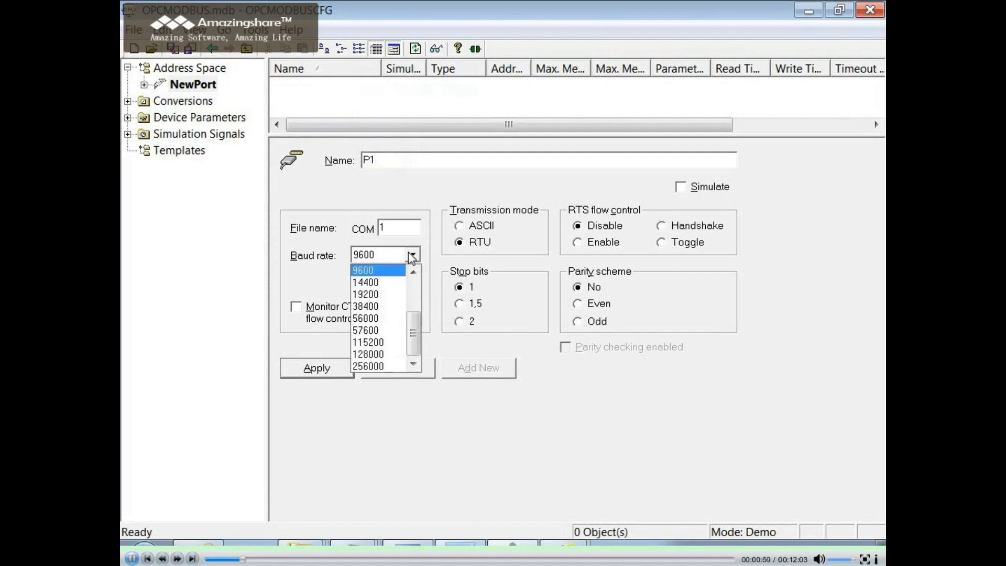
left_click(402, 259)
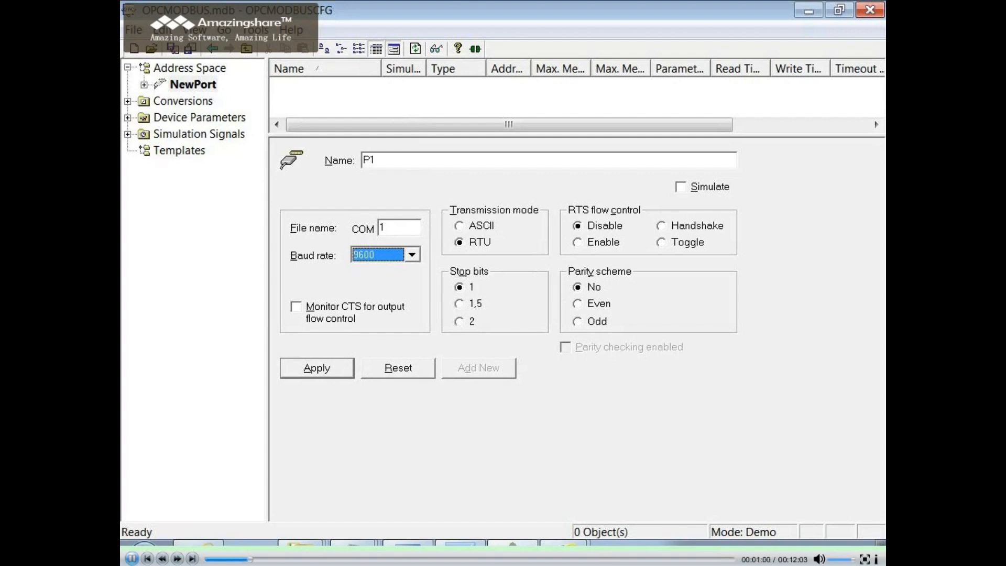
left_click(317, 368)
Add a new device named D1 under port P1 and apply it
left_click(175, 87)
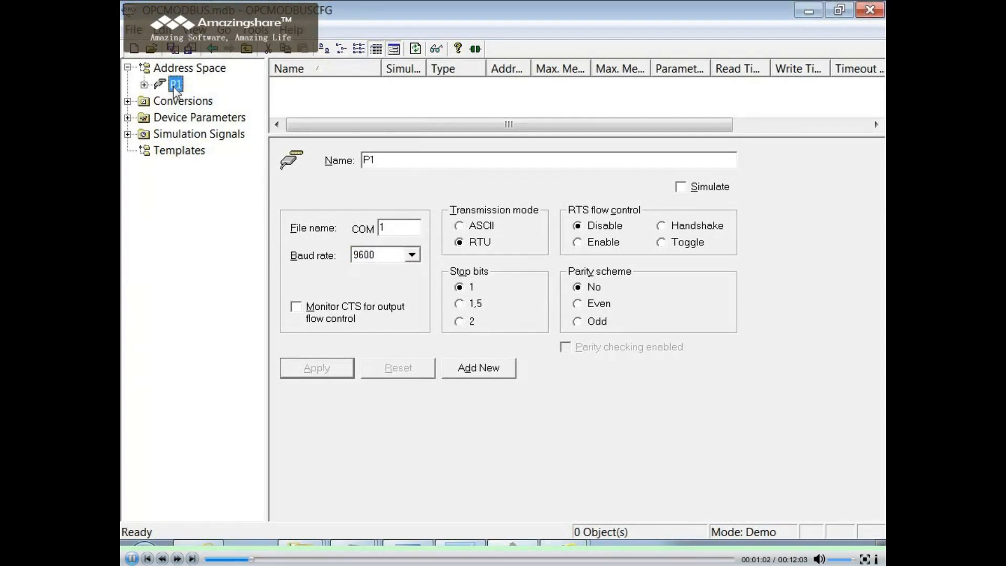
right_click(174, 86)
mouse_move(275, 99)
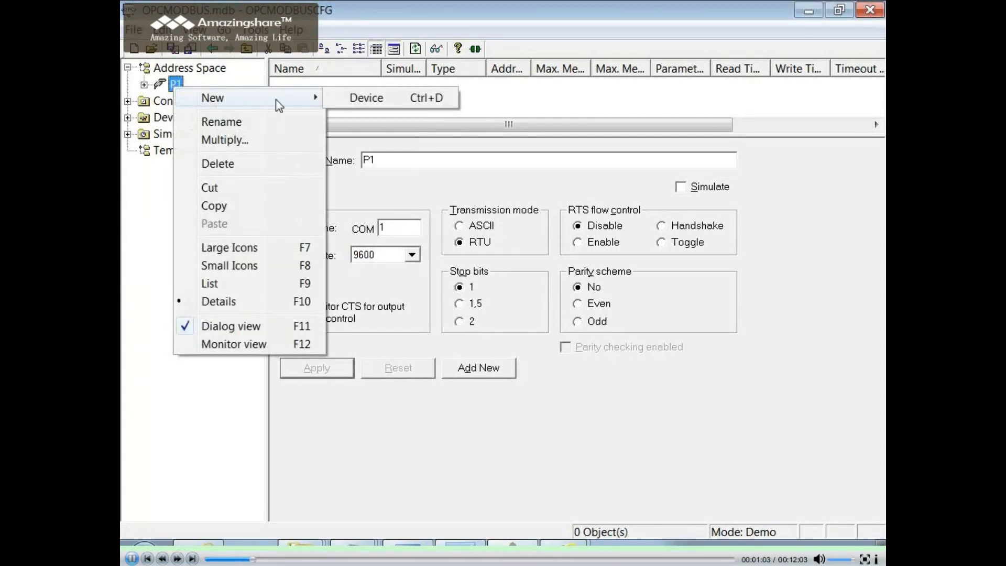
left_click(351, 100)
left_click_drag(429, 162, 328, 160)
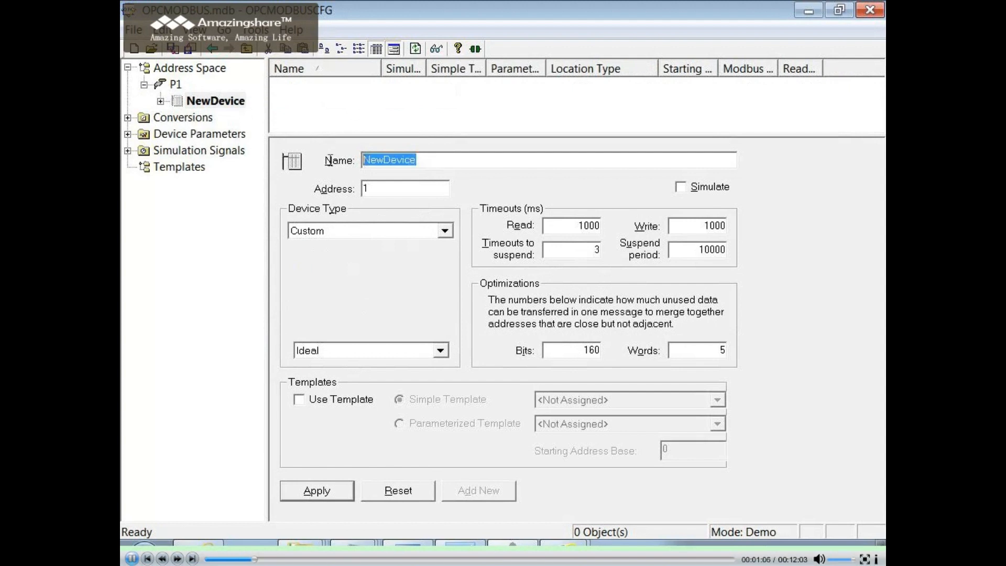
type("D1")
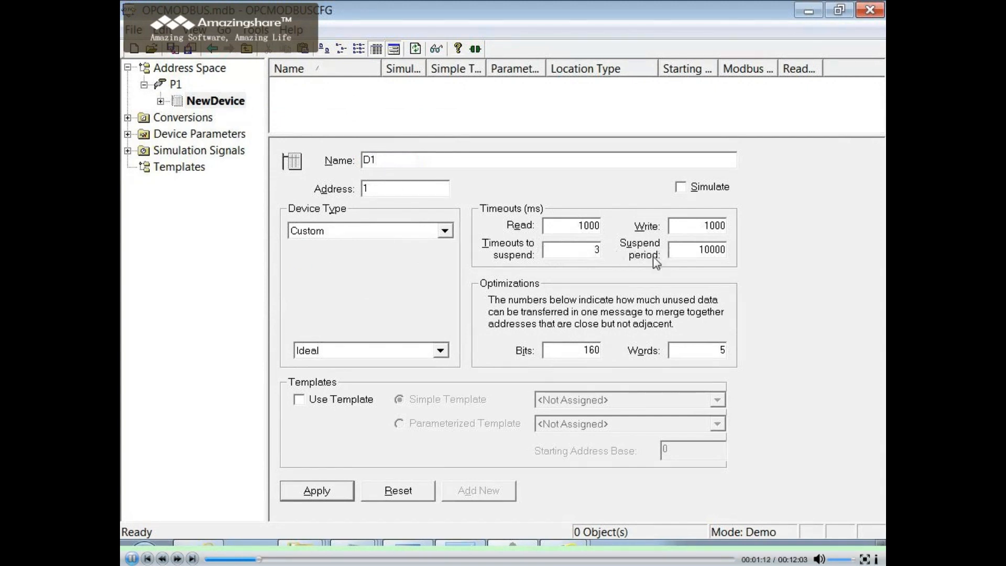
left_click(318, 493)
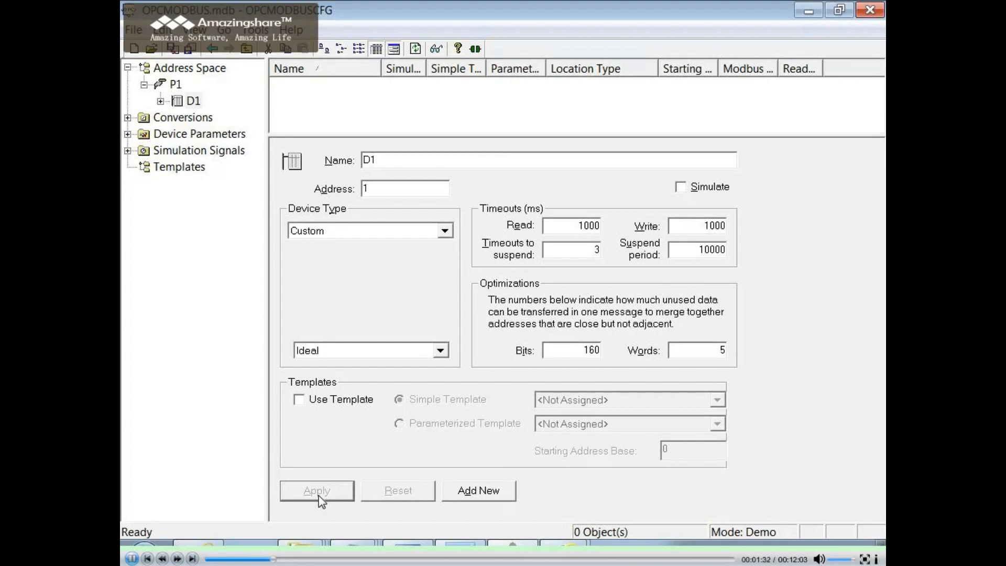
Add a new data item named Tag1 under device D1
left_click(193, 101)
right_click(184, 101)
mouse_move(296, 112)
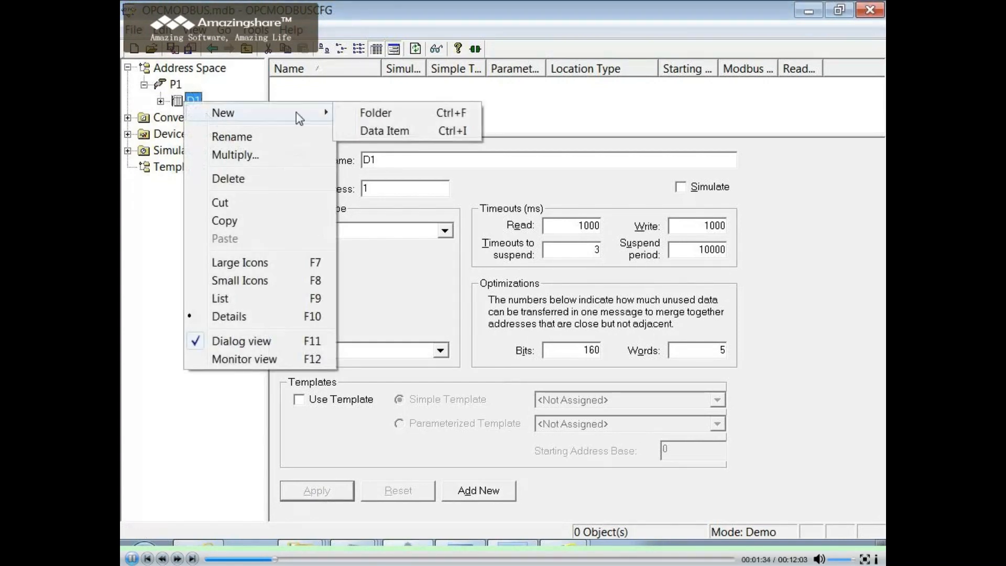
left_click(365, 134)
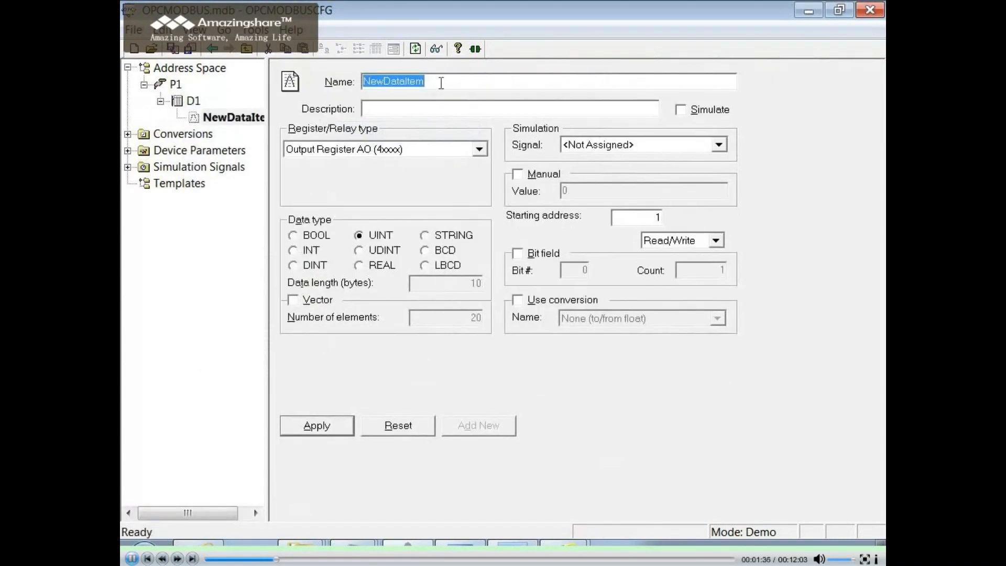
type("Tag1")
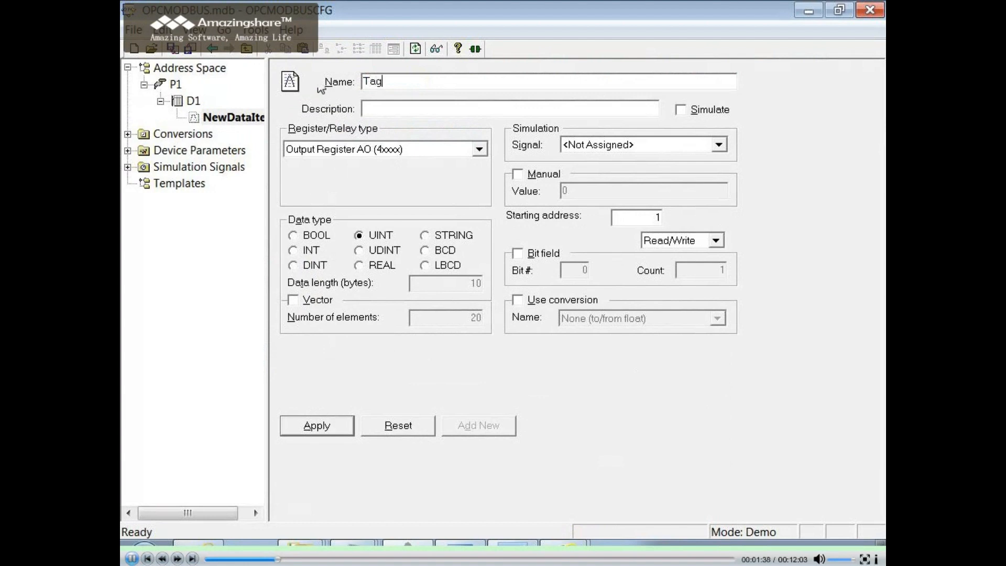
Configure Tag1 as a Read Only Input Register AI (3xxxx), apply it and exit the OPC server configuration
left_click(479, 152)
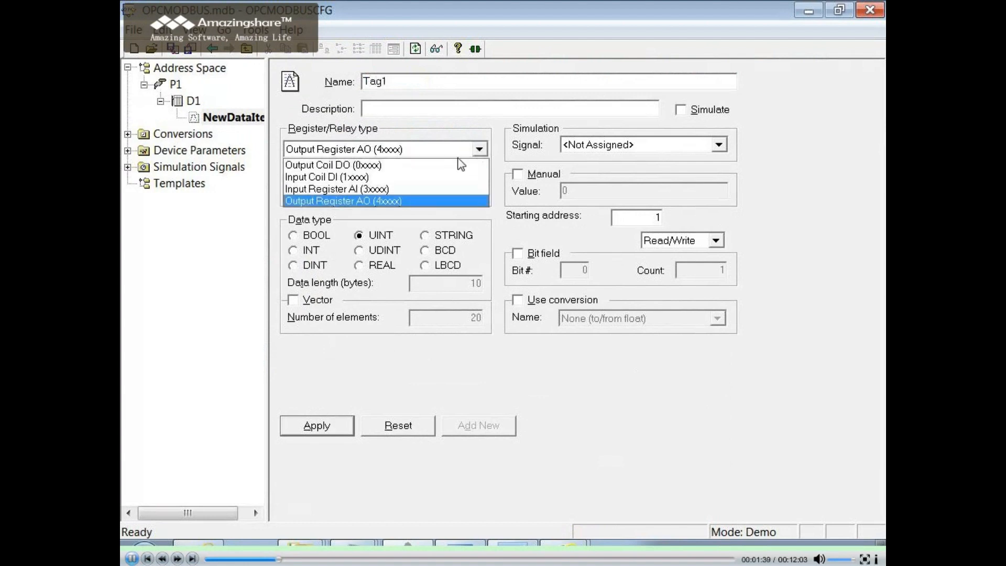
left_click(416, 191)
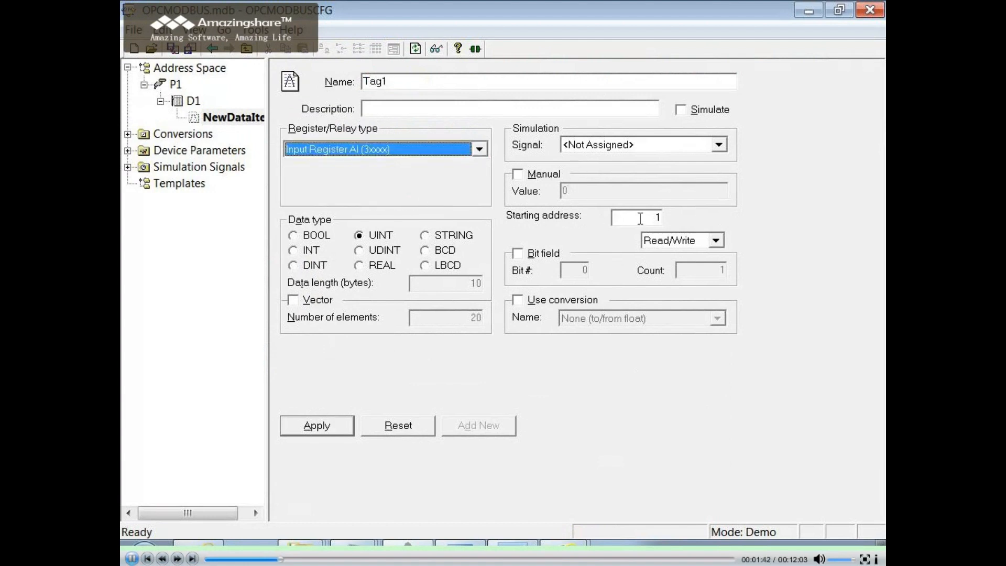
double_click(655, 217)
left_click(689, 244)
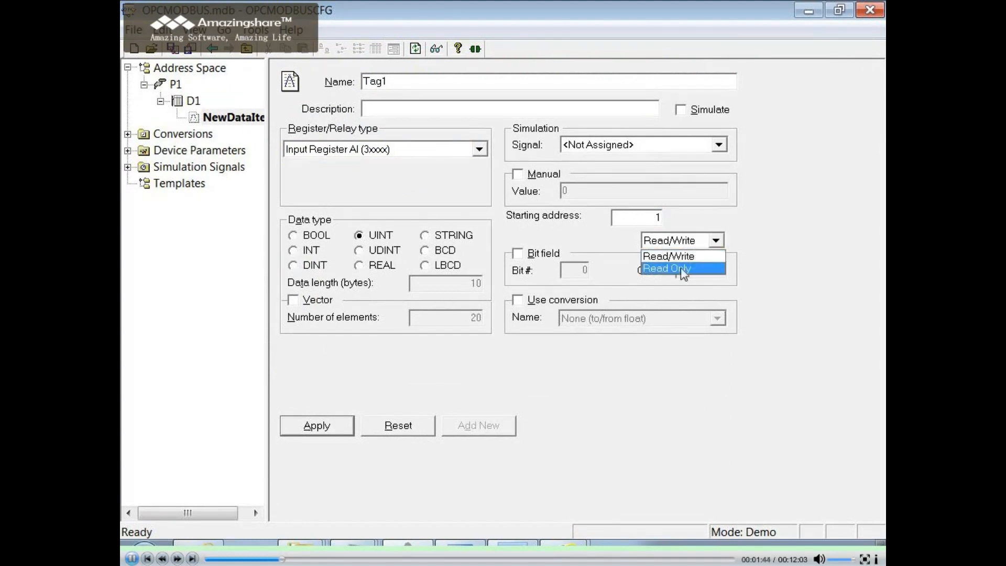
left_click(680, 268)
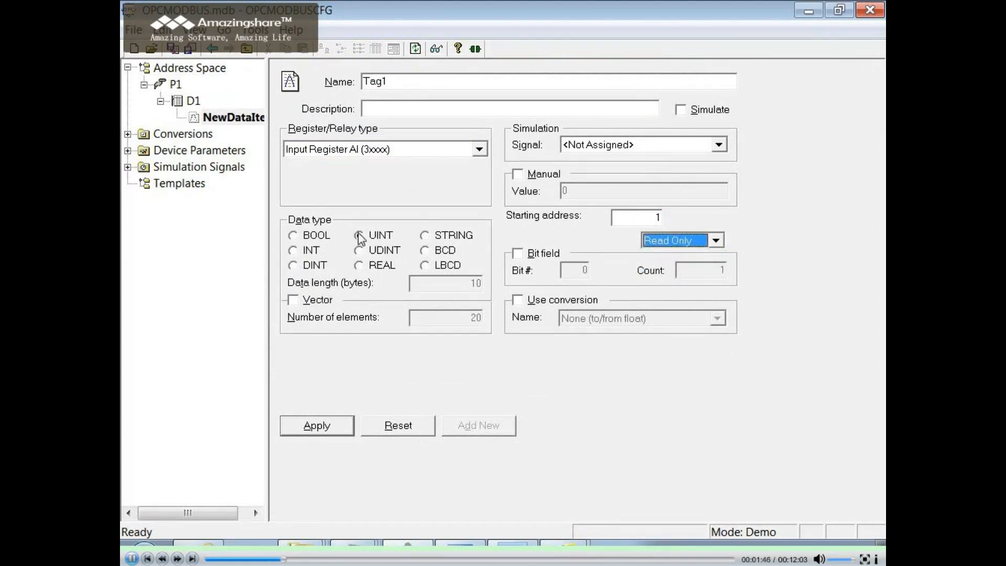
left_click(334, 429)
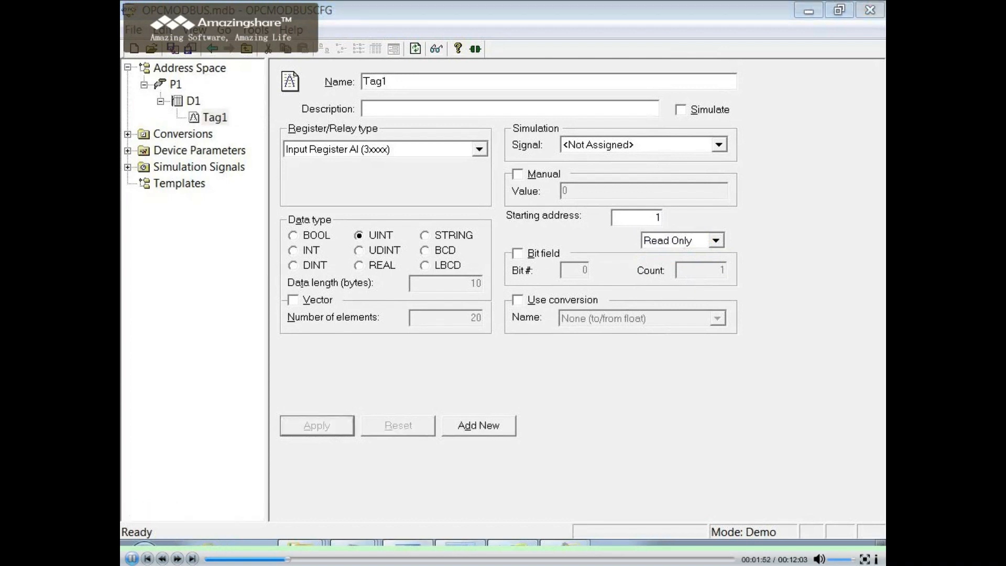
left_click(133, 29)
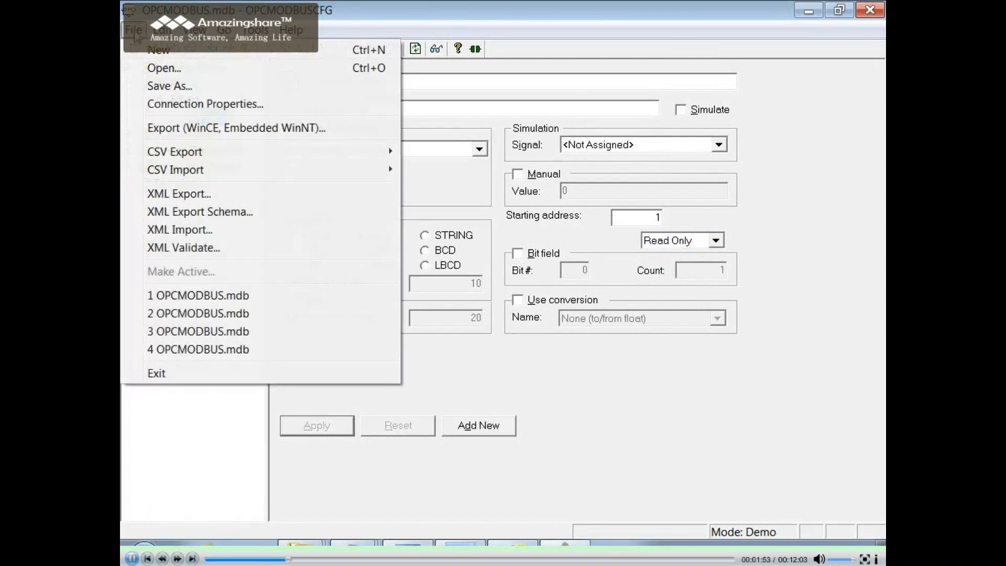
left_click(157, 373)
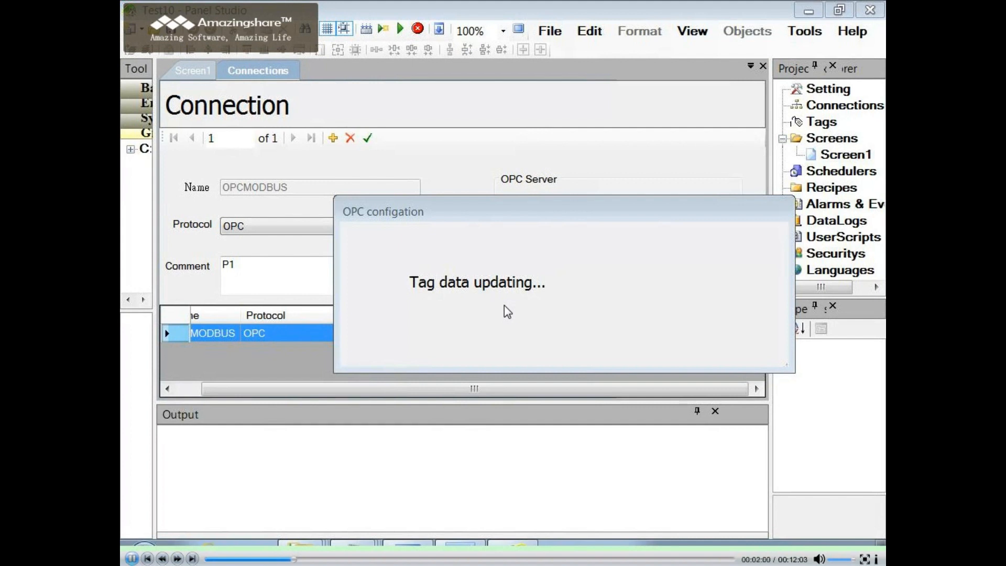
Shrink the Output pane to enlarge the editing area of the project
left_click(823, 122)
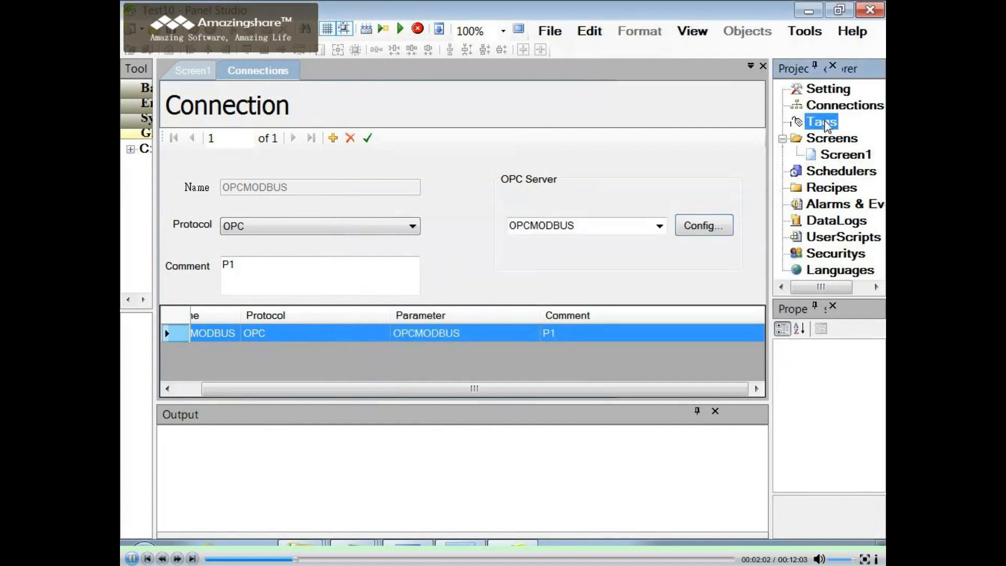
left_click_drag(501, 404, 510, 519)
left_click_drag(753, 422, 757, 475)
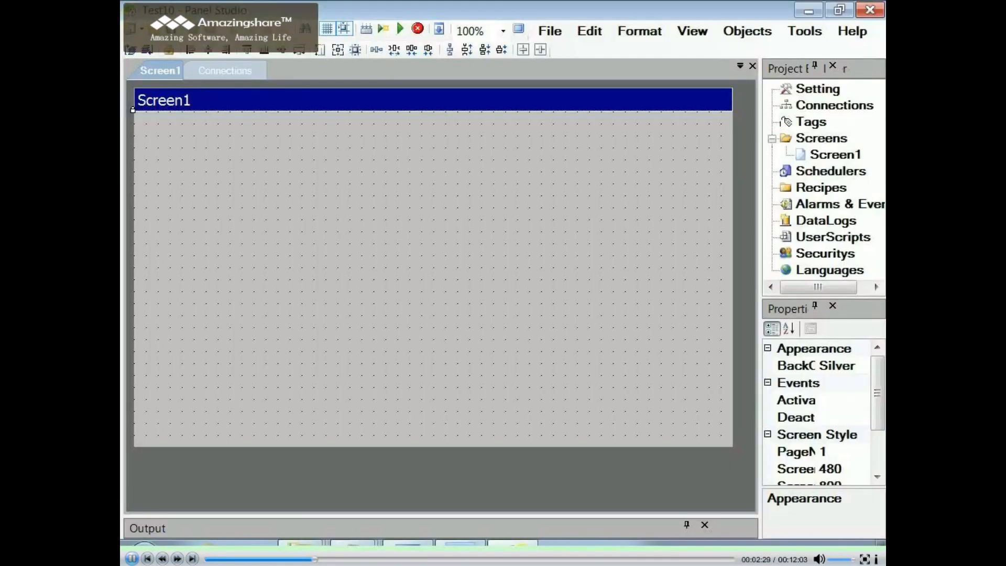
Open the project's Tags and add a user tag on the Internal Memory connection, saving the entry
double_click(809, 122)
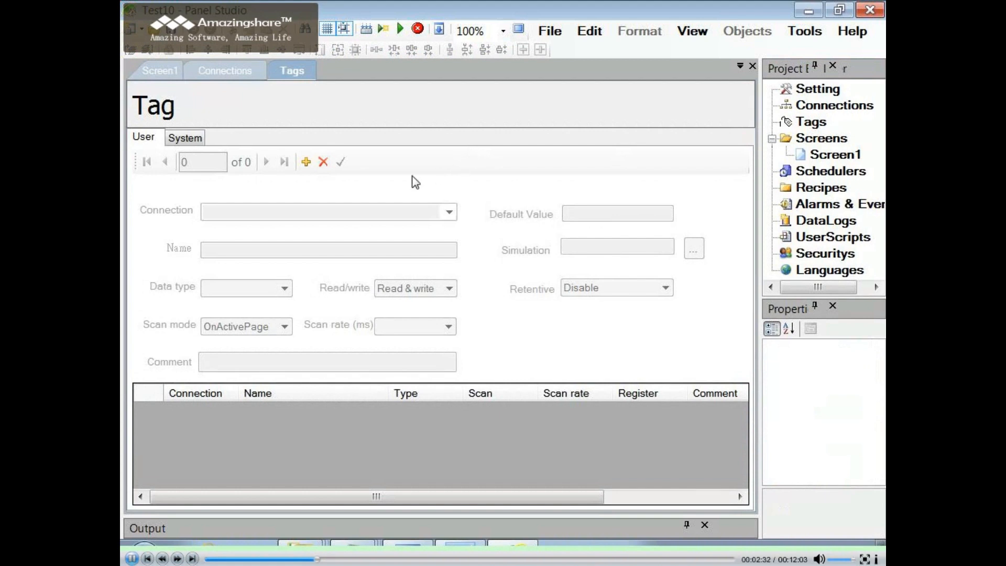
left_click(307, 164)
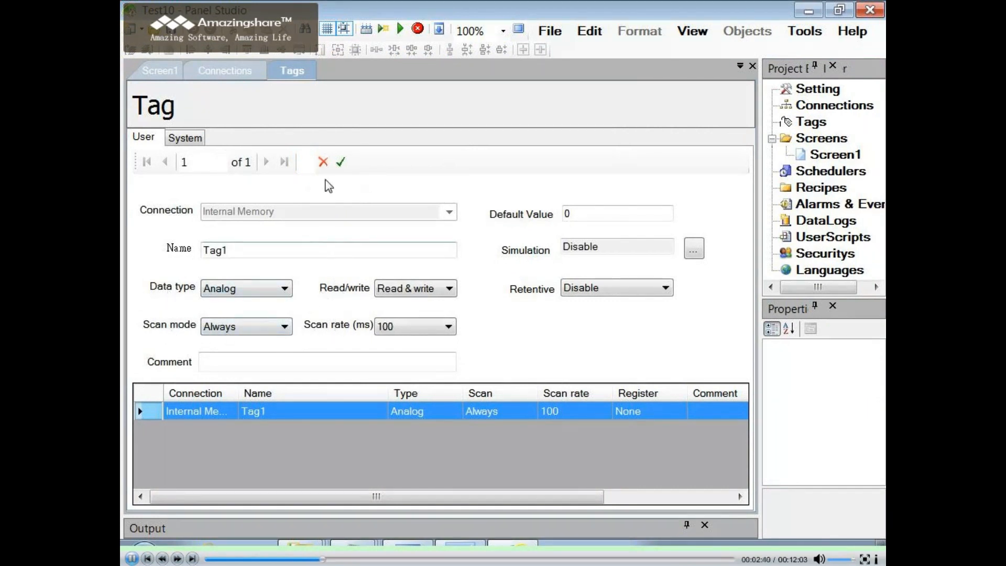
left_click(343, 169)
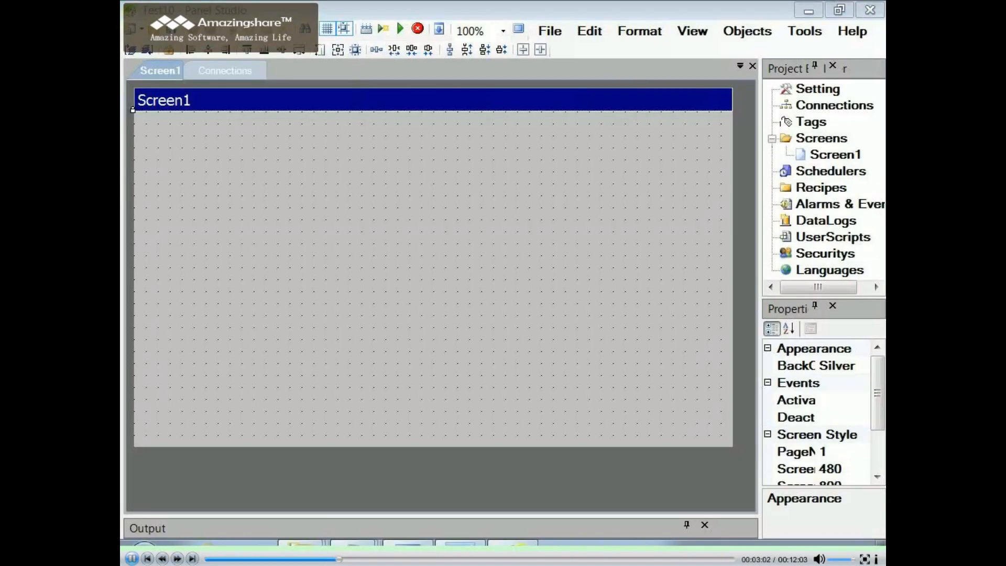
Add four new screens to the project, Screen2 through Screen5
left_click(820, 137)
right_click(820, 139)
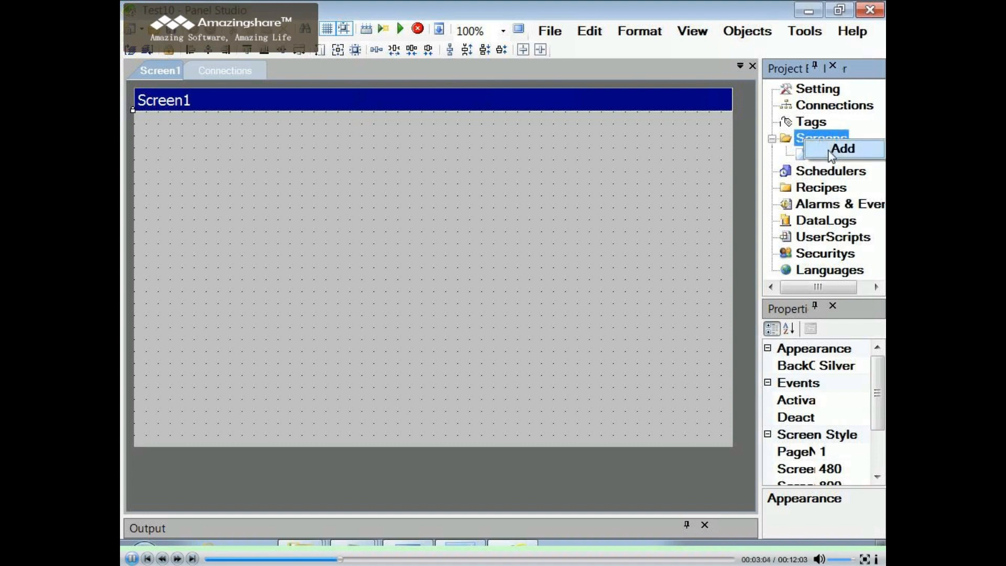
left_click(830, 155)
left_click(827, 139)
right_click(827, 140)
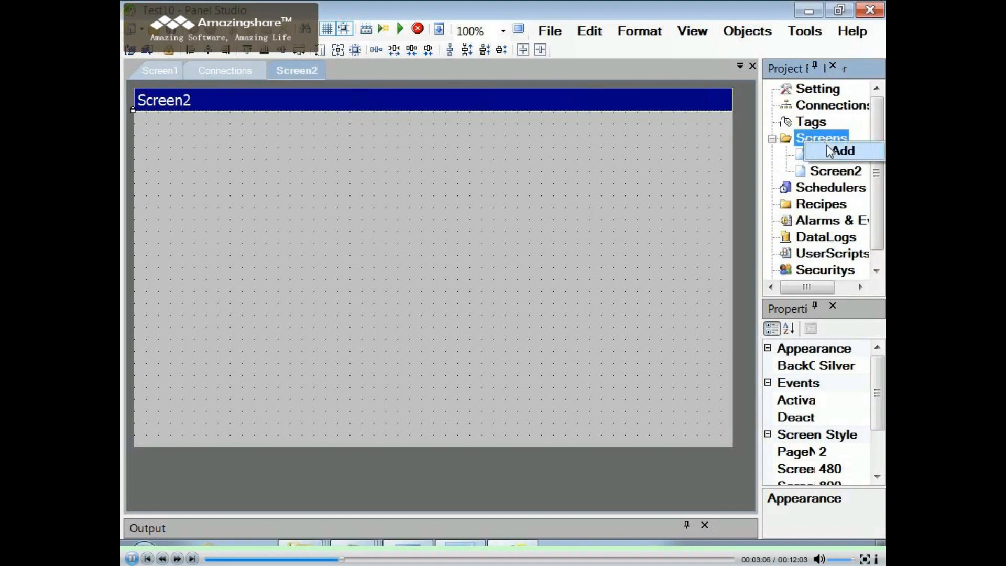
left_click(831, 150)
left_click(826, 139)
right_click(826, 140)
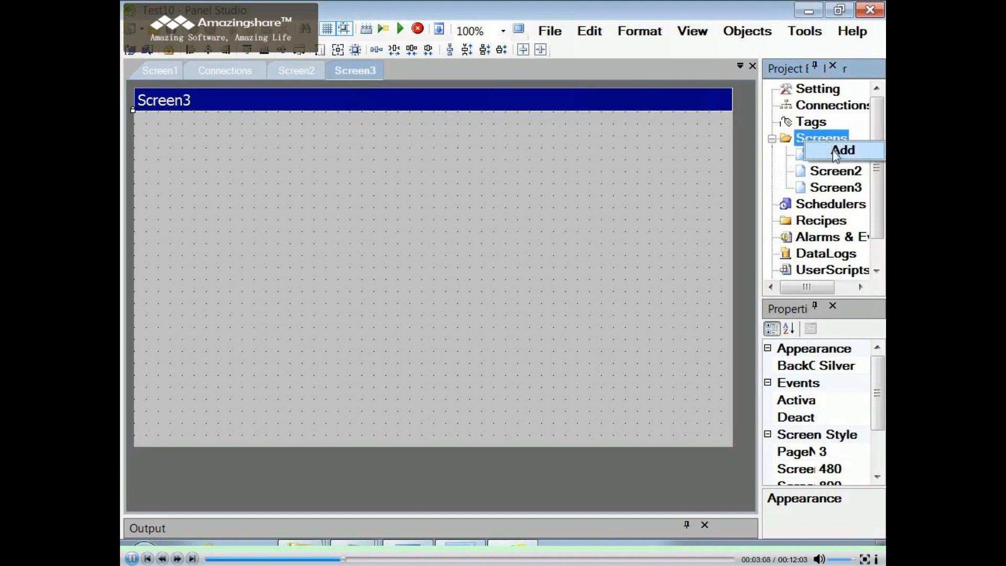
left_click(831, 149)
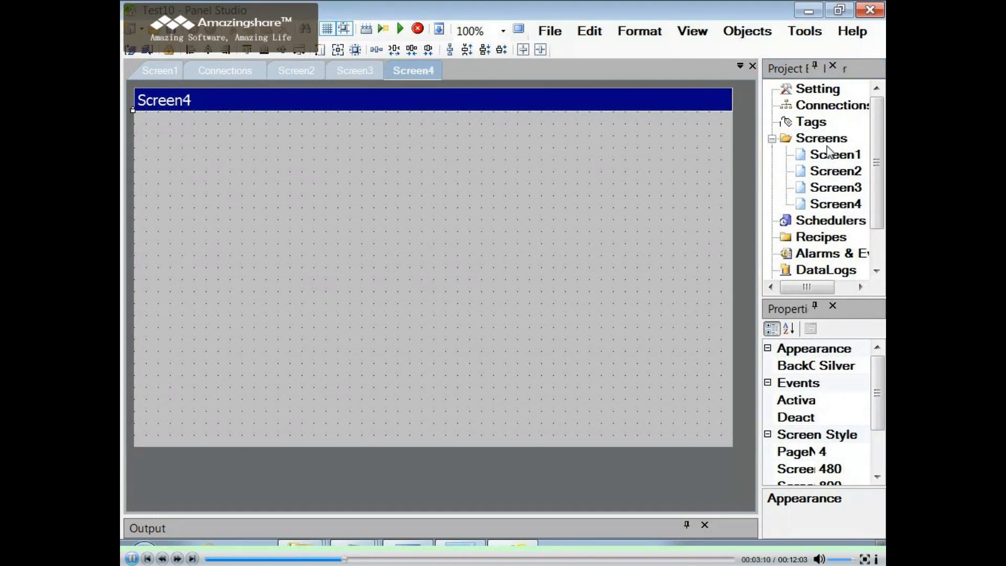
left_click(826, 139)
right_click(826, 140)
left_click(833, 148)
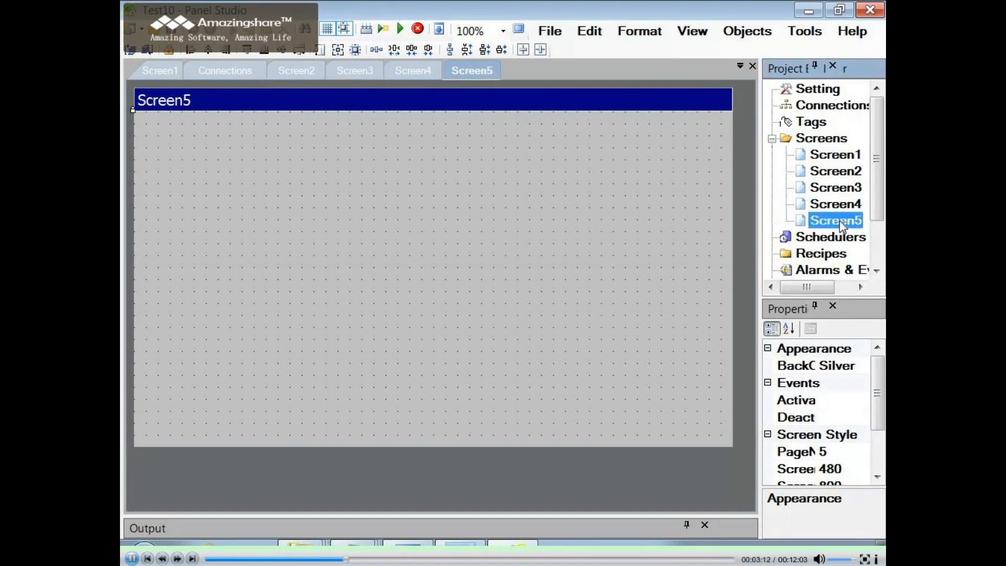
Open the Screen5 configuration, choose its screen type and accept the settings
double_click(652, 234)
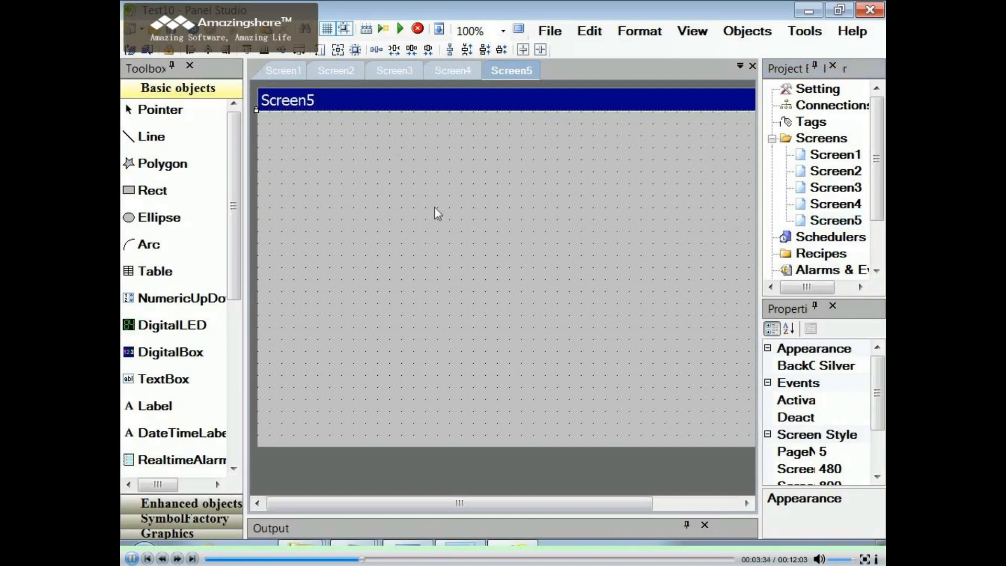
double_click(435, 206)
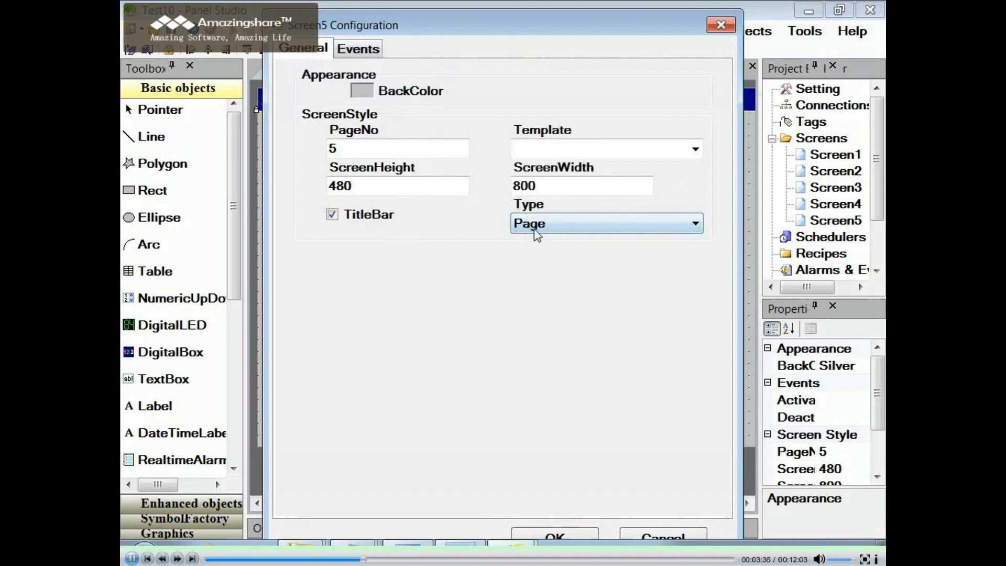
left_click(562, 230)
left_click(551, 255)
left_click(576, 537)
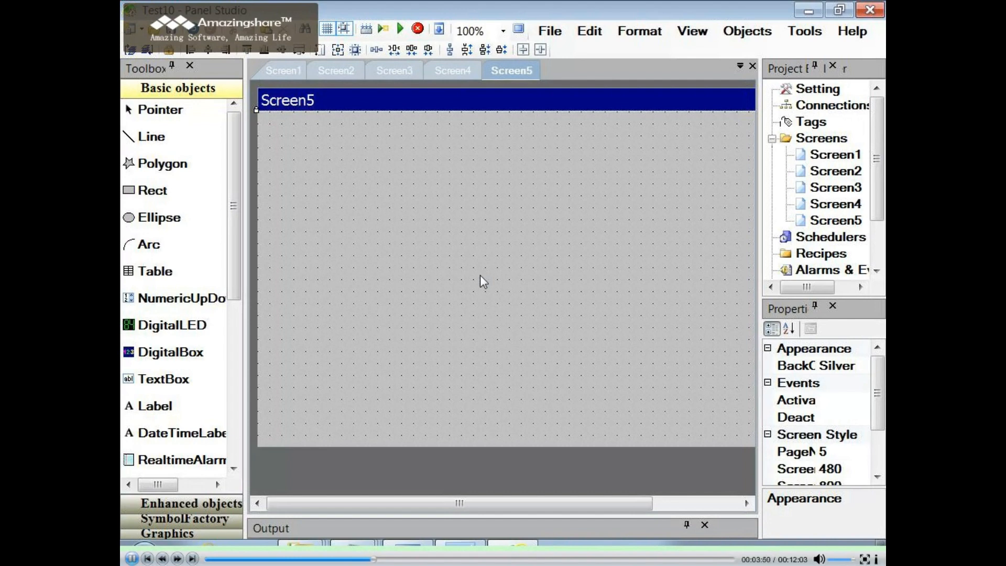
Place a DateTimeLabel object near the upper-left corner of Screen5
left_click(175, 433)
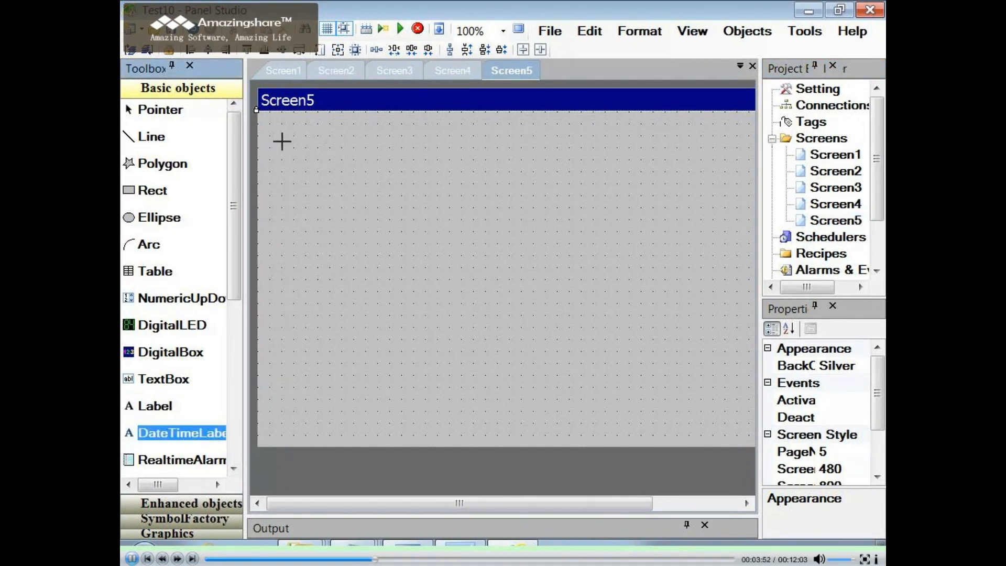
left_click_drag(282, 137, 489, 166)
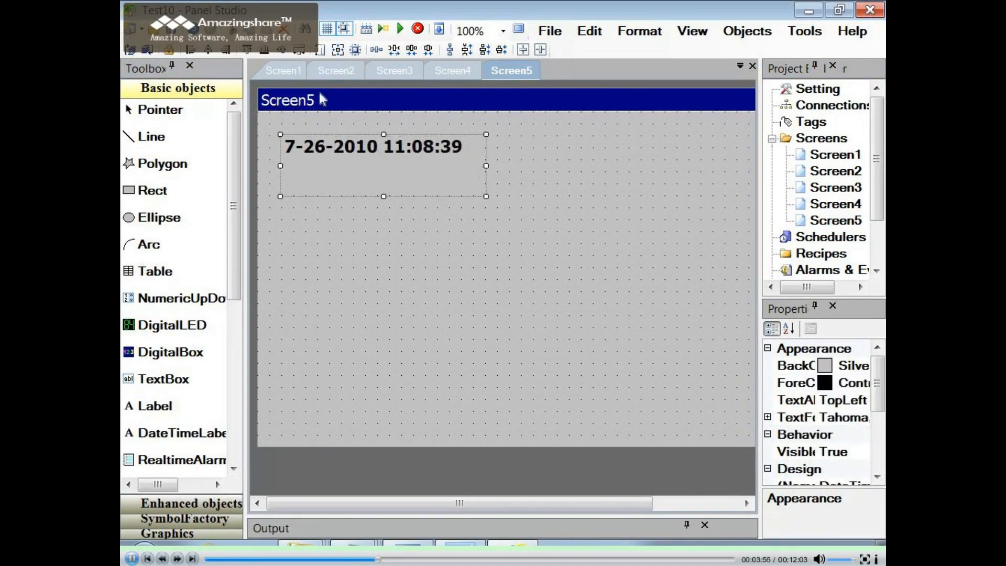
Set Screen5 as the template for Screen1 in its configuration and accept the settings
left_click(289, 74)
double_click(420, 253)
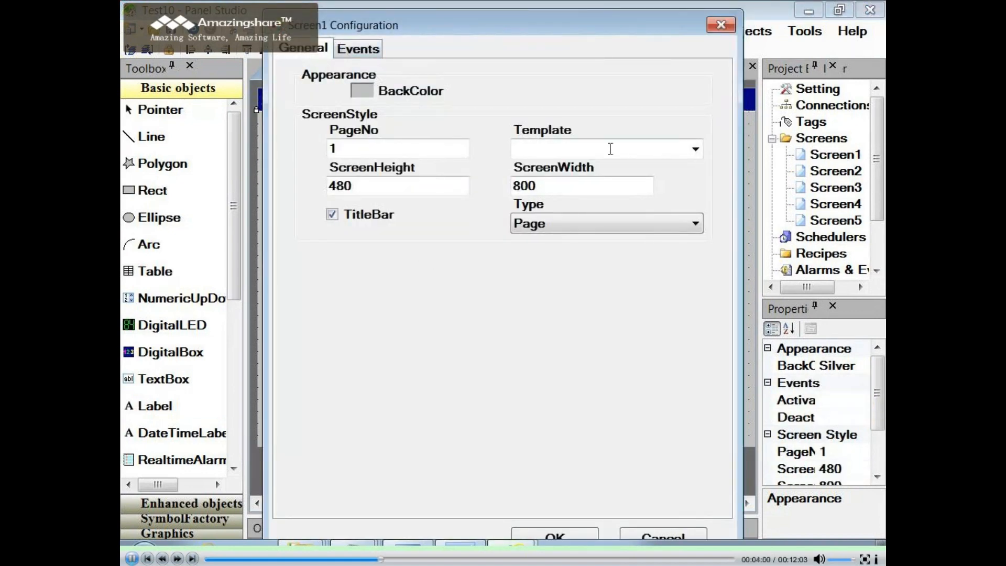
left_click(695, 150)
left_click(577, 165)
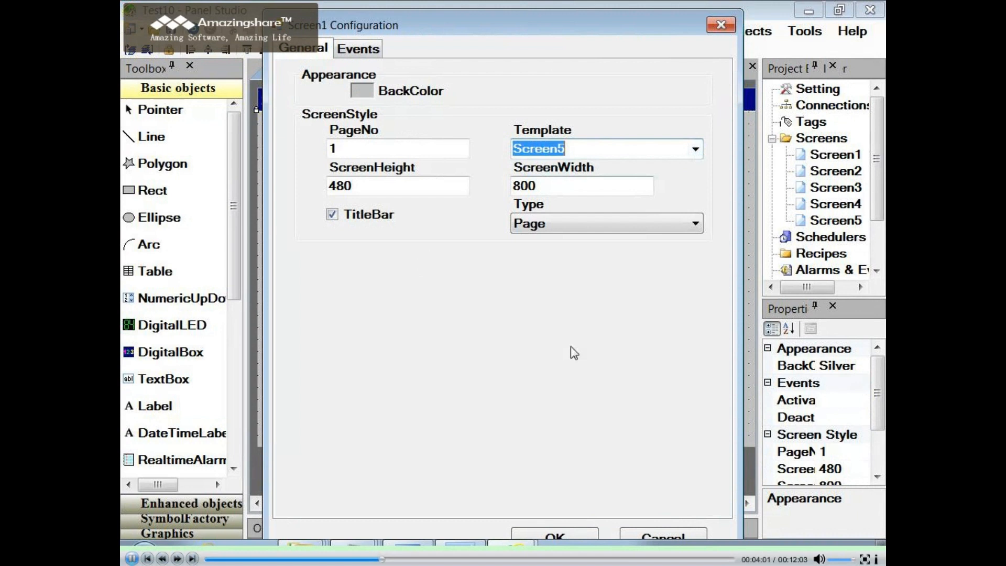
left_click(564, 534)
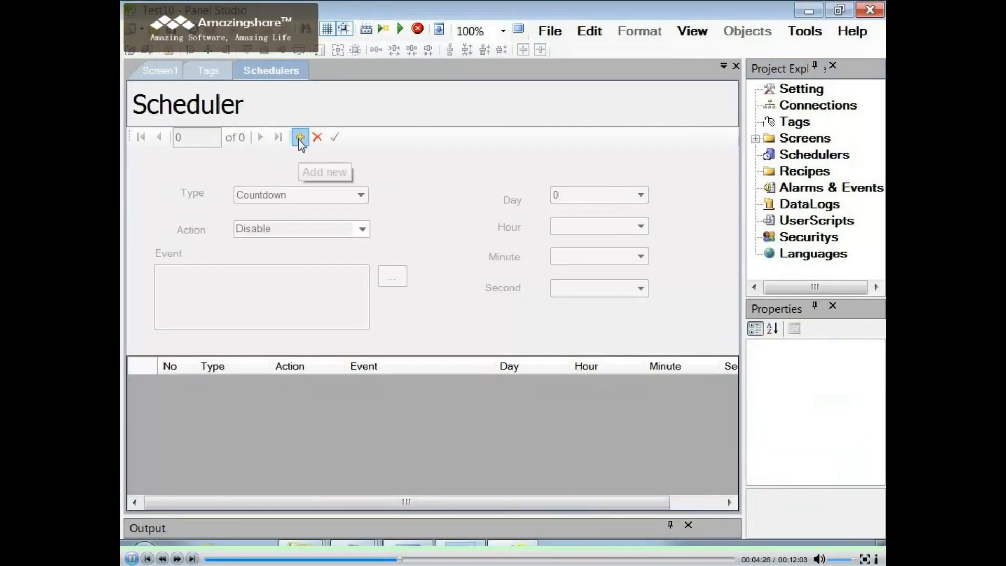
Add a scheduler entry with the type Daily and the hour 8
left_click(299, 139)
left_click(356, 195)
left_click(318, 235)
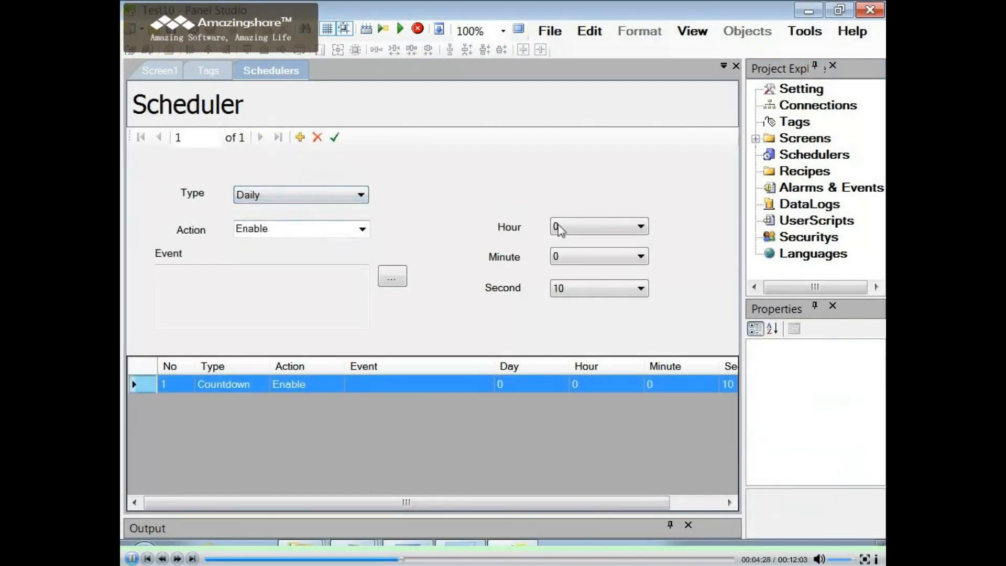
left_click(559, 227)
left_click(578, 339)
Assign the function TurnBitOn with Tag1 as the first scheduler's event and save the entry
left_click(393, 281)
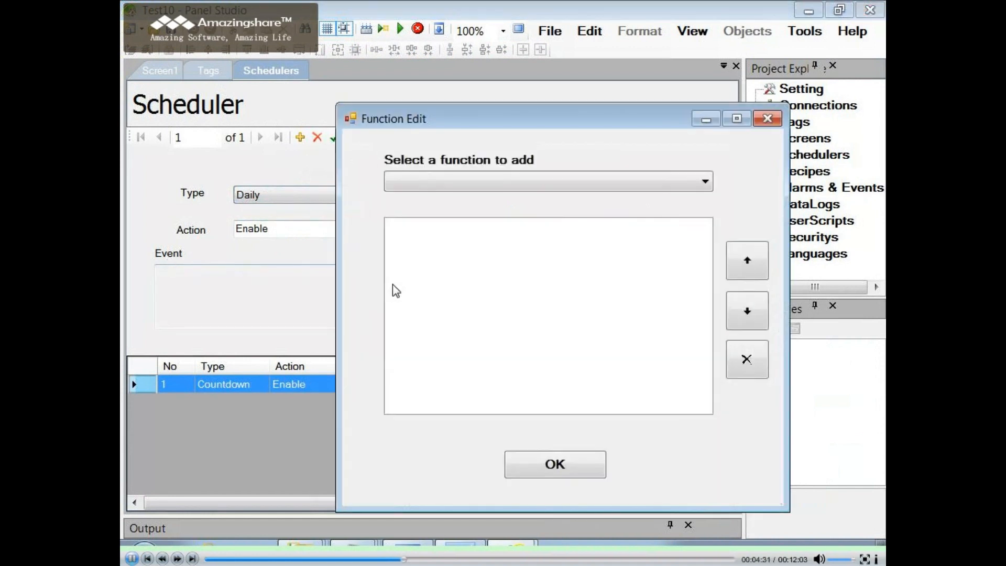
left_click(501, 182)
scroll(539, 314, "down", 3)
left_click(461, 324)
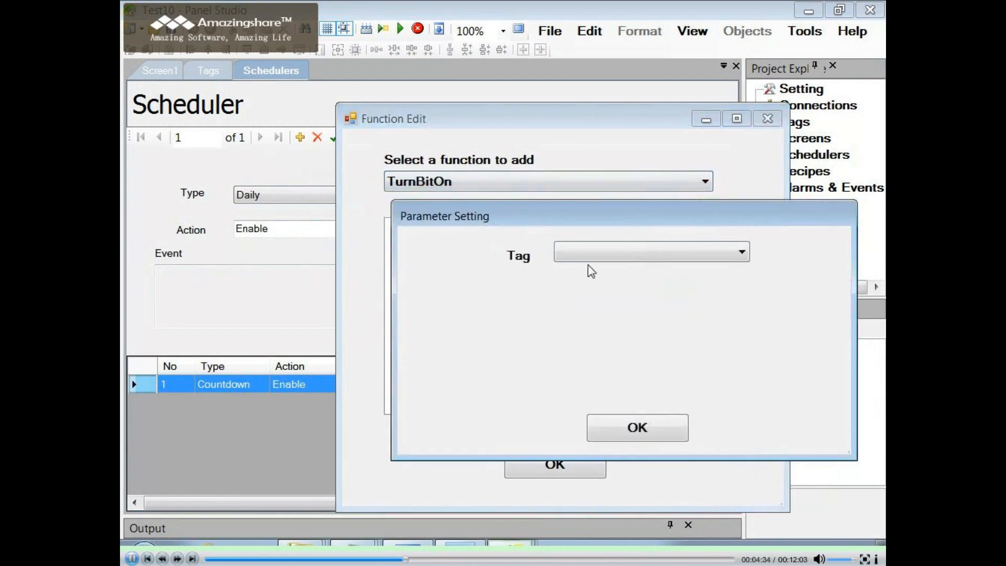
left_click(597, 256)
left_click(597, 269)
left_click(620, 433)
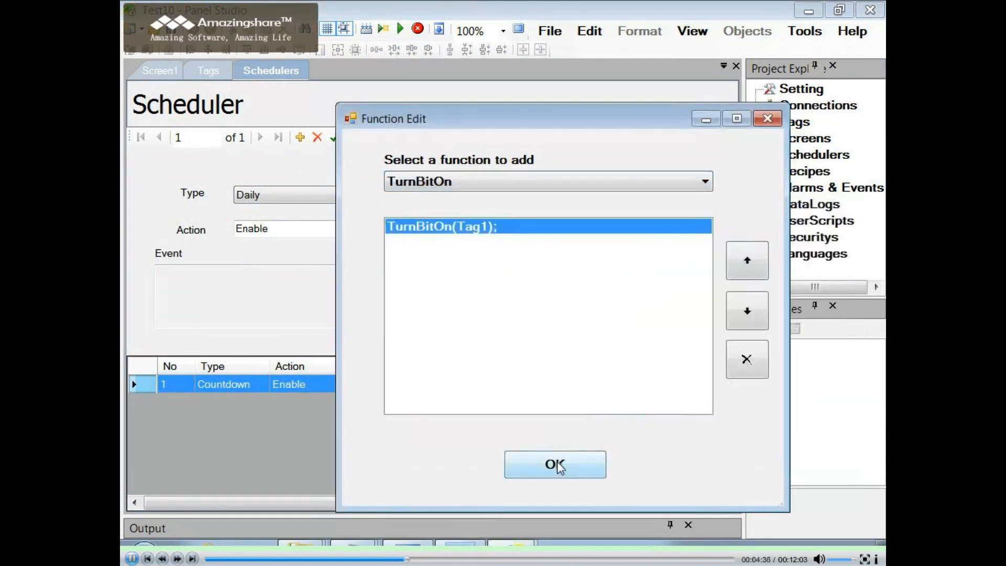
left_click(554, 465)
left_click(335, 137)
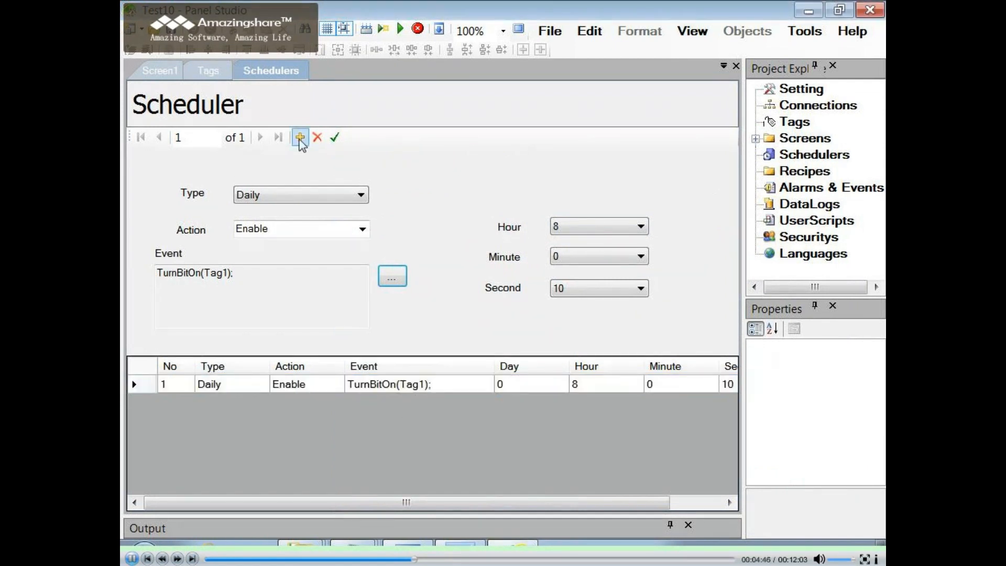
Add a second scheduler entry with the type Daily and the hour 10
left_click(300, 138)
left_click(361, 195)
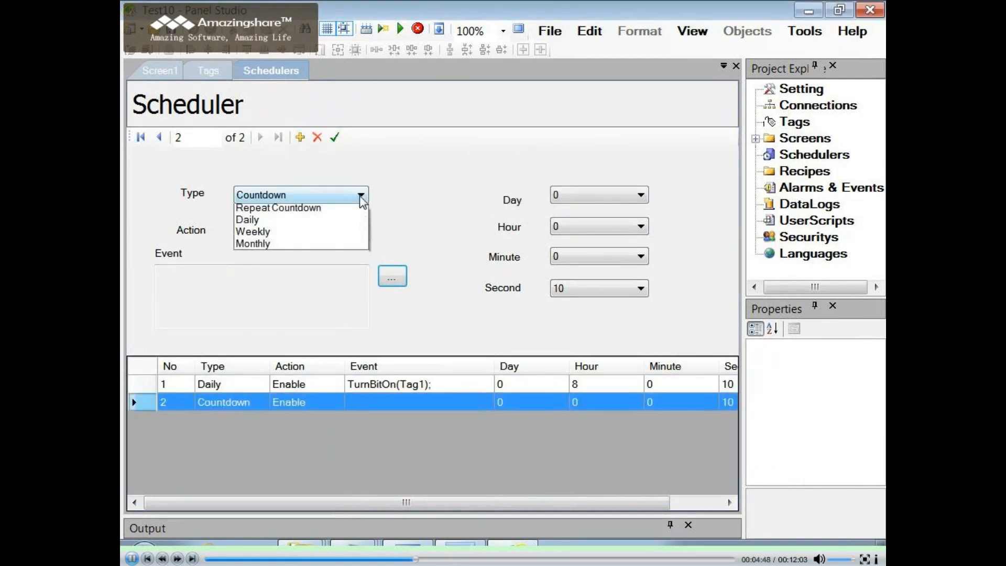
left_click(311, 234)
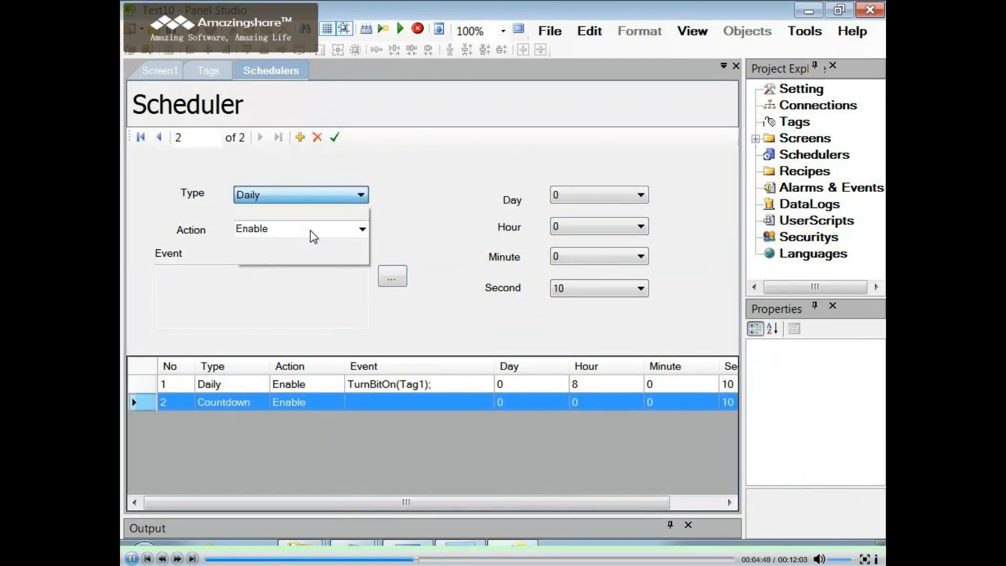
left_click(640, 227)
left_click(597, 361)
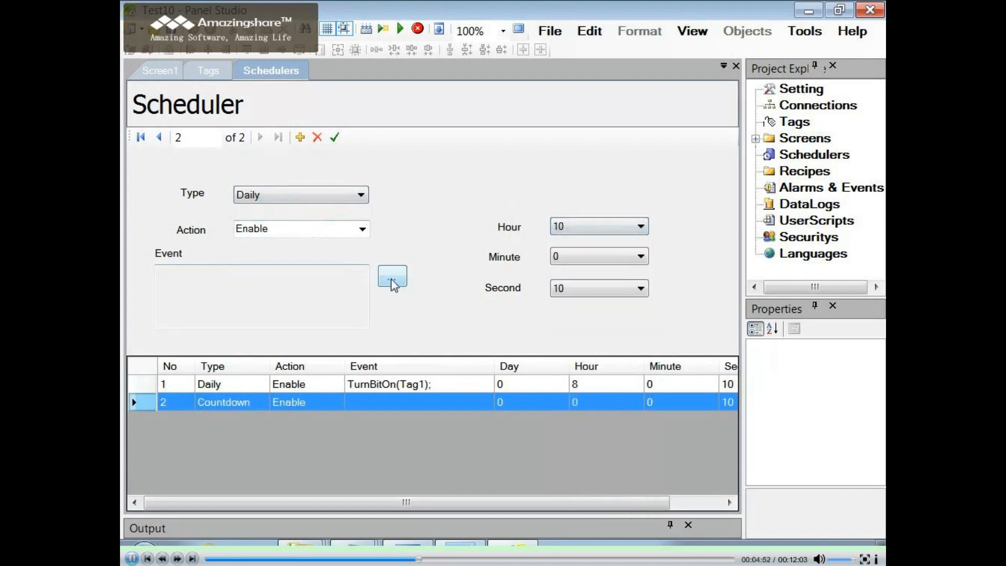
Assign the function TurnBitOff with Tag1 as the second scheduler's event
left_click(391, 276)
left_click(473, 184)
scroll(517, 278, "down", 3)
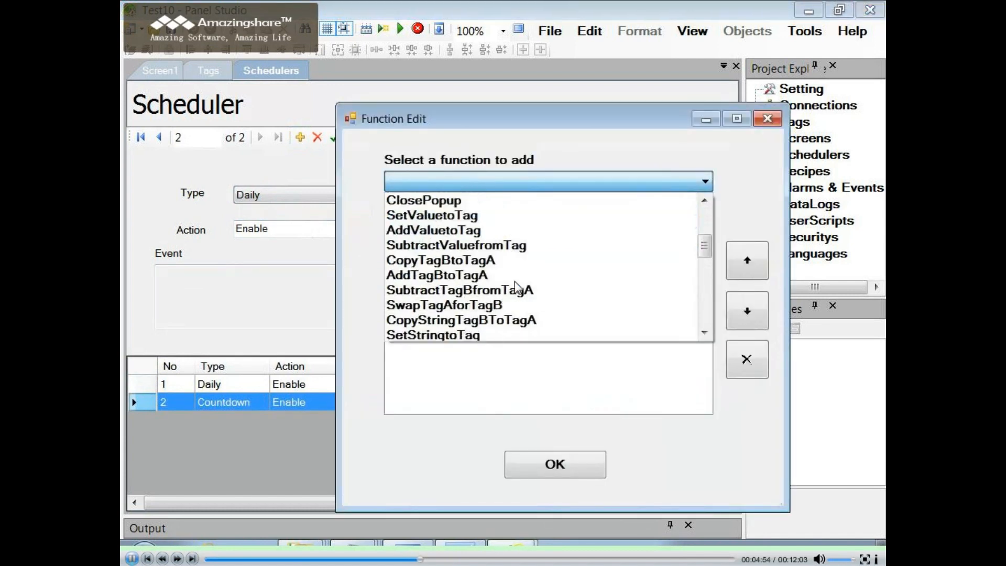
scroll(485, 328, "down", 3)
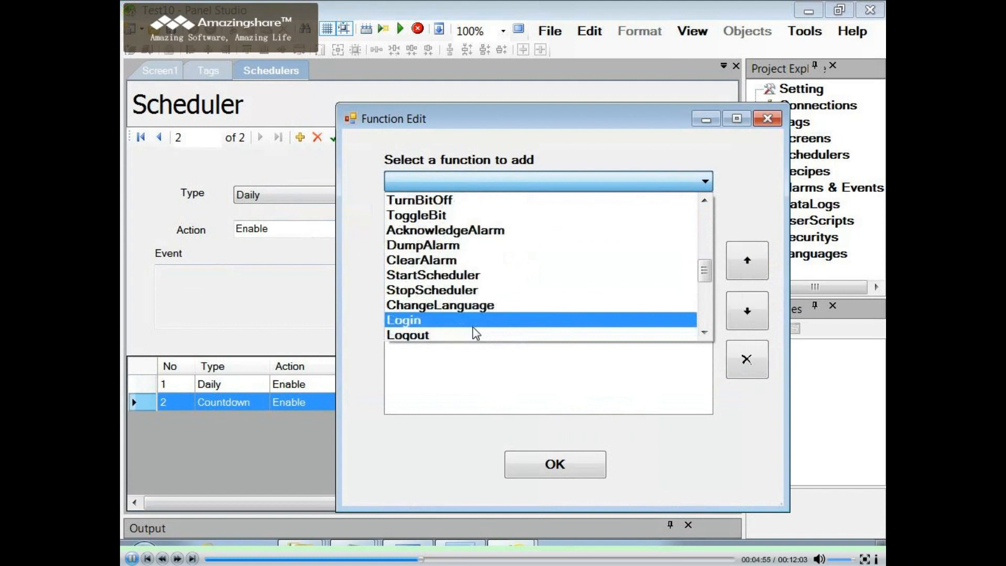
left_click(459, 204)
left_click(575, 254)
left_click(570, 269)
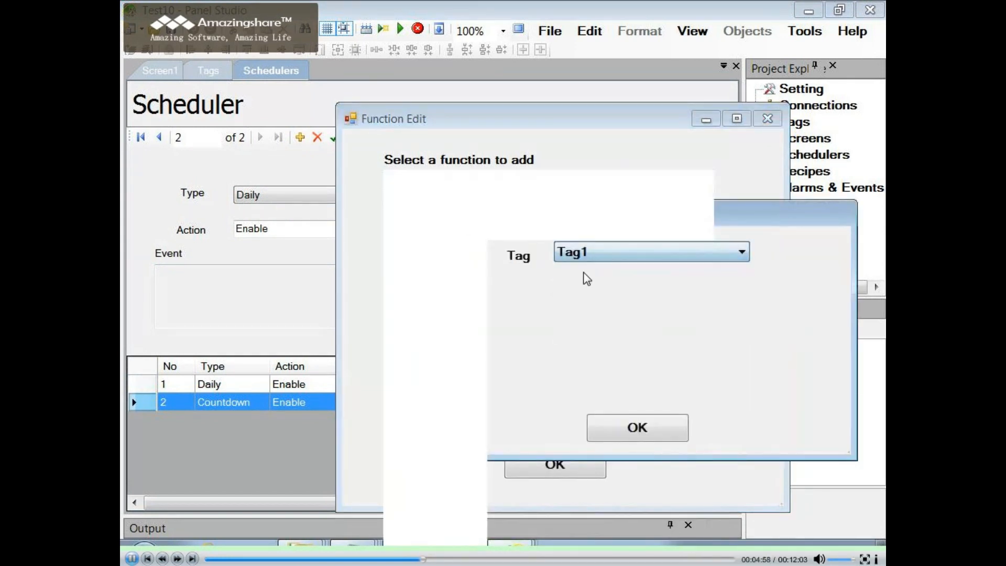
left_click(620, 423)
left_click(566, 464)
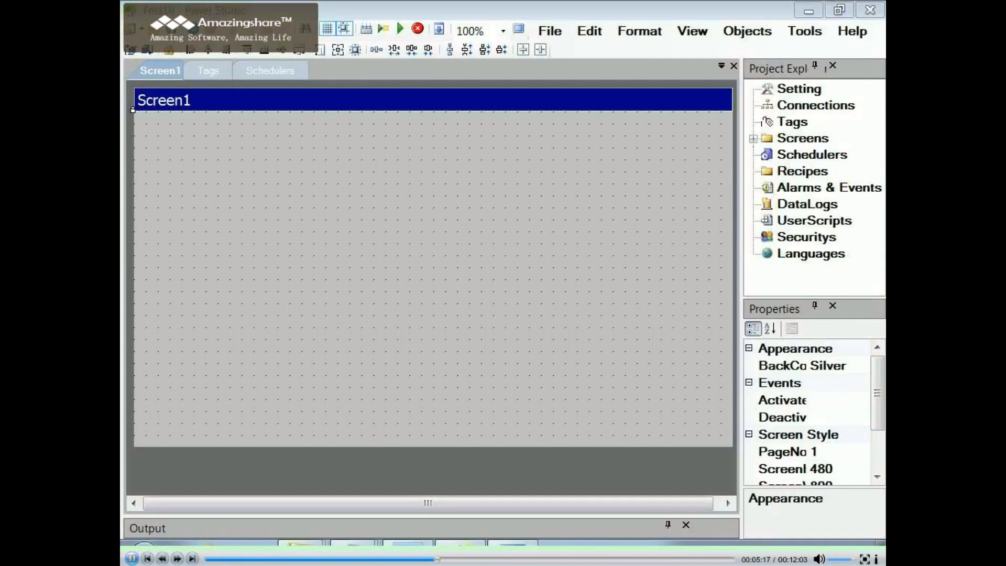
Open Alarms & Events and add an alarm on Tag1 with a constant setpoint value of 80
double_click(793, 190)
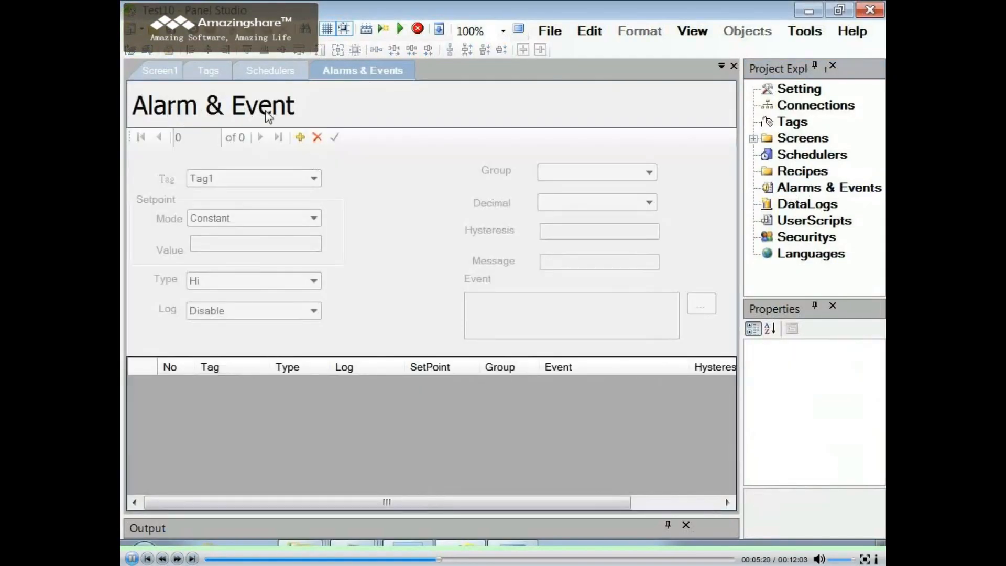
left_click(300, 139)
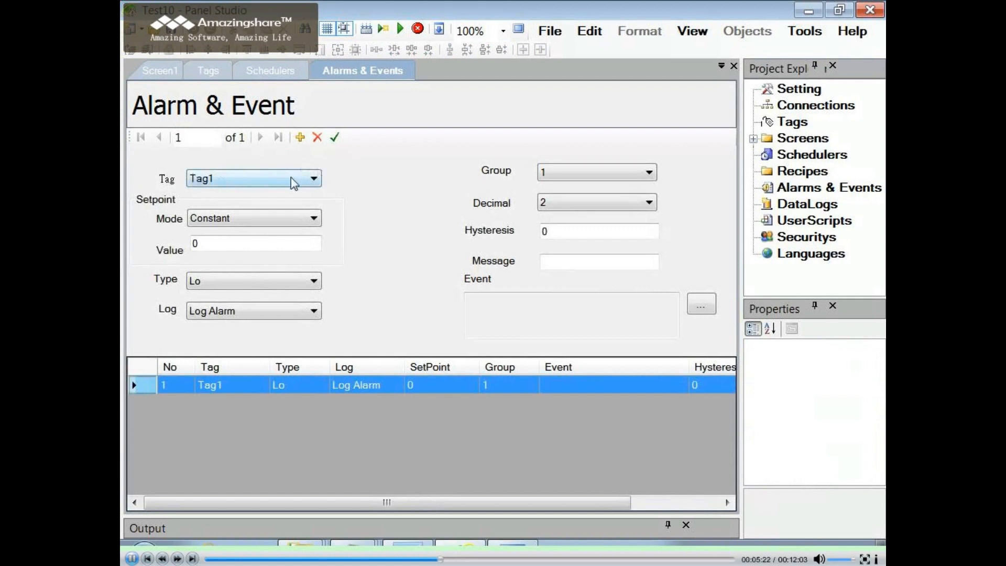
left_click(314, 178)
left_click(317, 178)
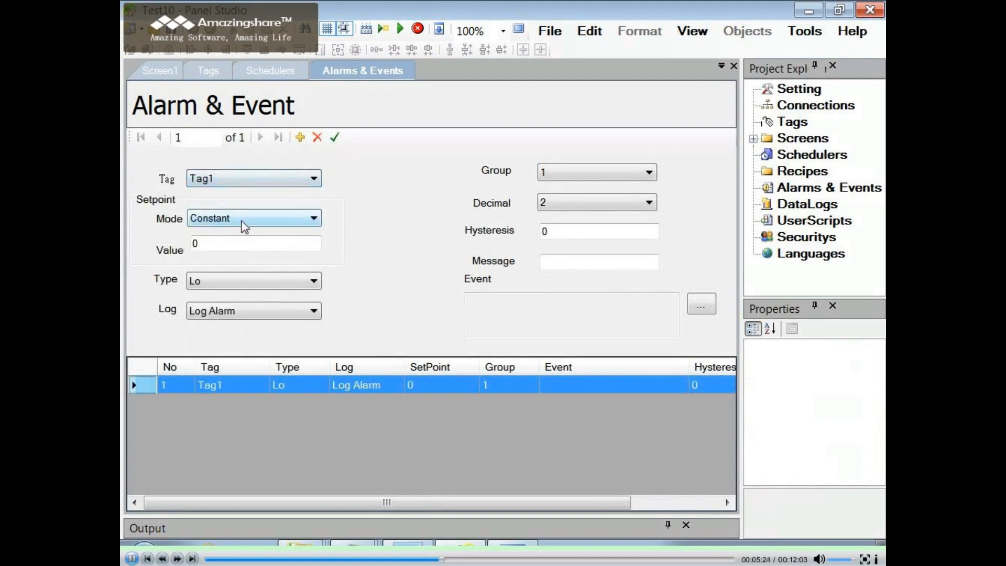
left_click(221, 245)
type("80")
Set the Tag1 alarm's type to Hi and enter the message High
left_click(239, 289)
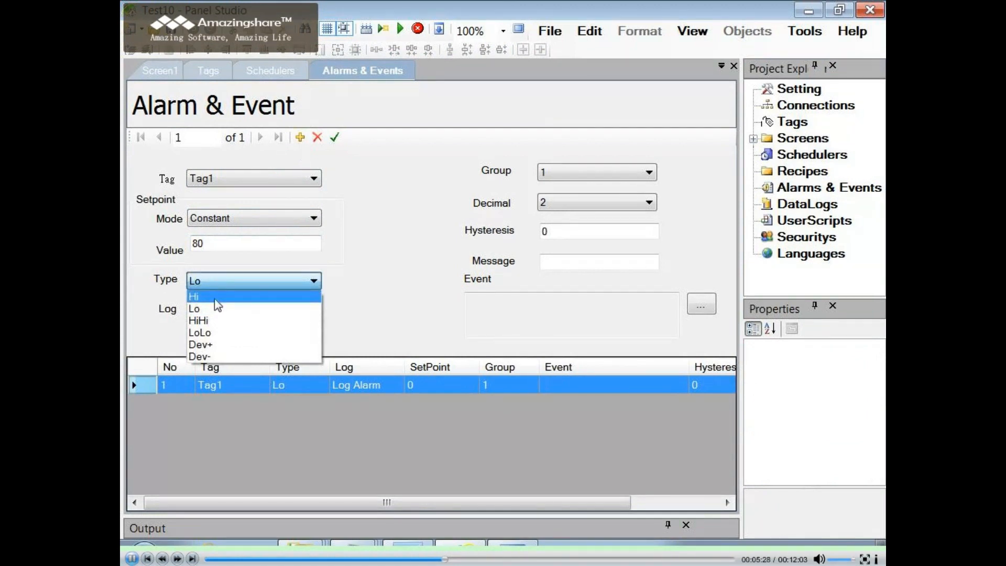
left_click(231, 317)
left_click(571, 262)
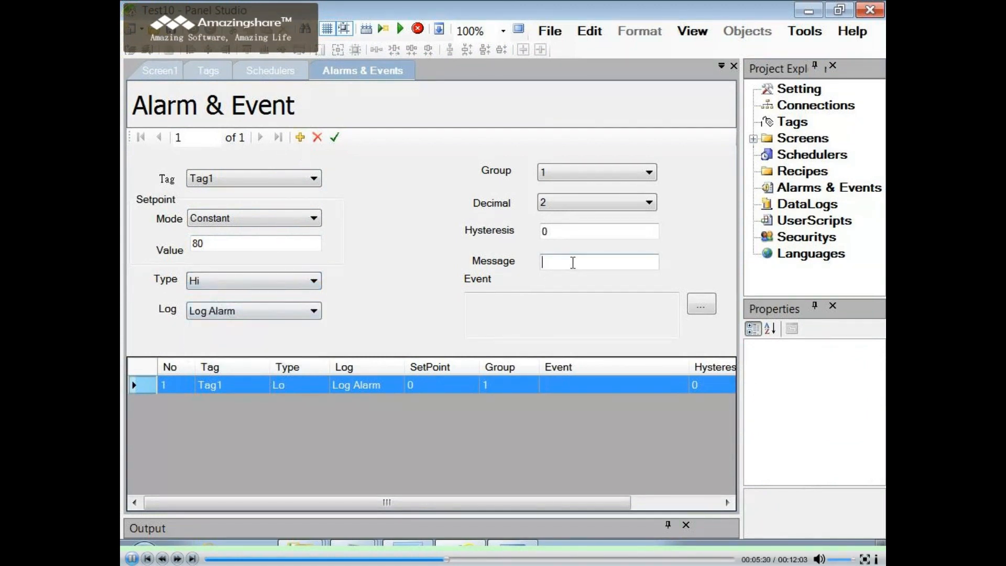
type("High")
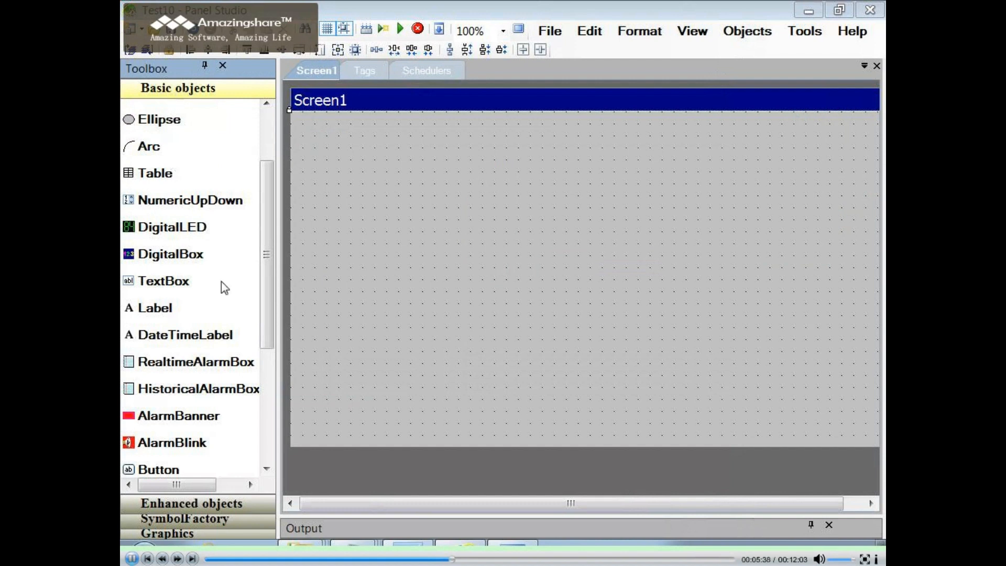
Place a RealtimeAlarmBox across the upper part of Screen1 and widen its Type, Name and Message columns
left_click(153, 366)
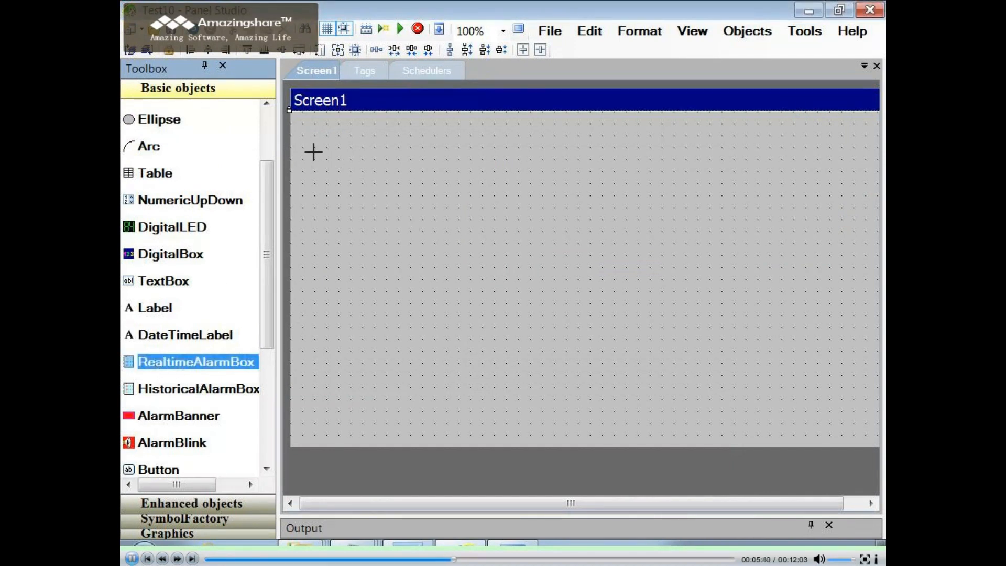
left_click_drag(825, 355, 853, 352)
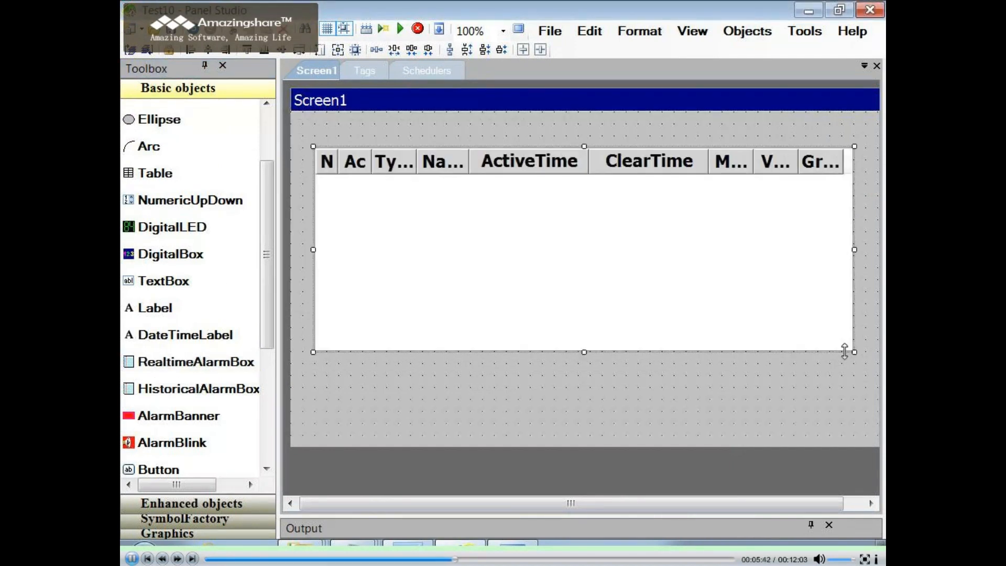
left_click_drag(422, 163, 511, 163)
left_click_drag(796, 162, 849, 163)
left_click(455, 420)
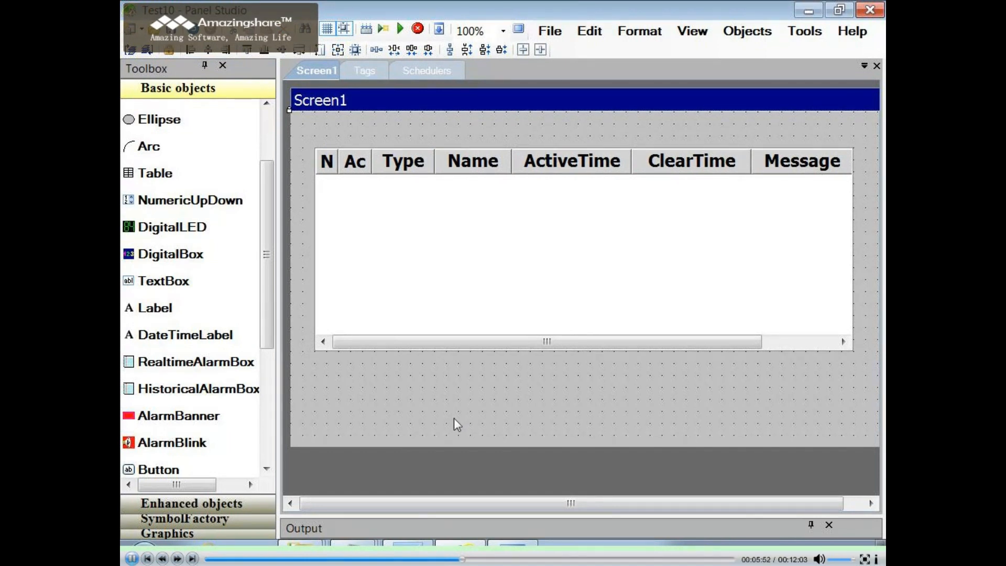
Raise the numeric value on the running Screen1 to 80 to trigger the high alarm
left_click(309, 371)
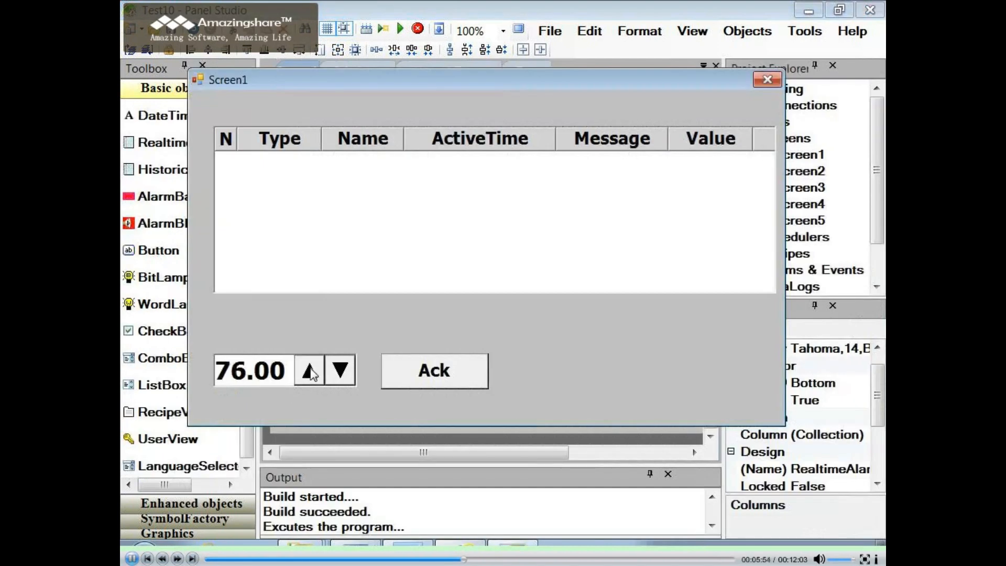
left_click(309, 371)
left_click(309, 371)
left_click(309, 371)
left_click(309, 371)
Lower the running screen's numeric value to 78 and acknowledge the alarm
left_click(342, 372)
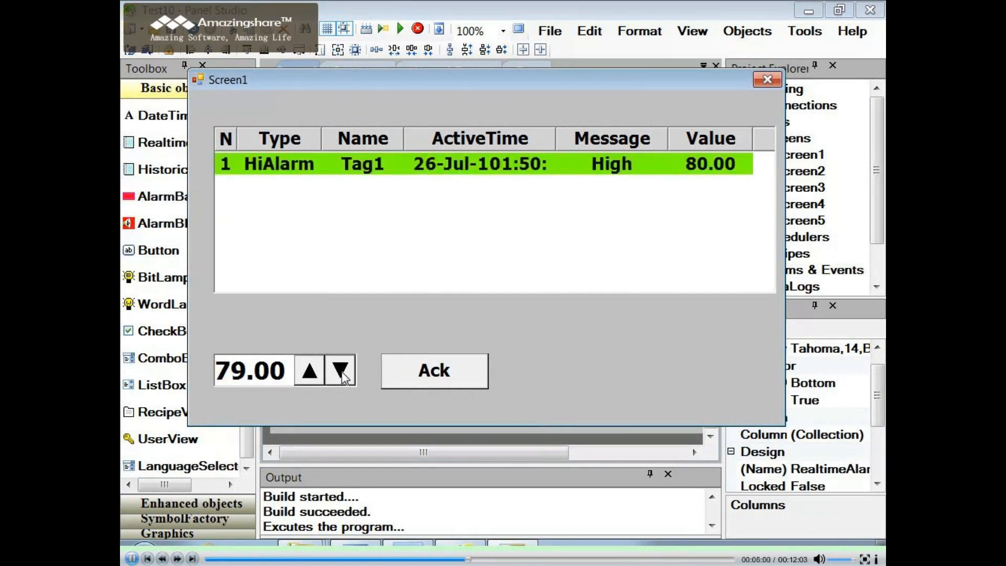
left_click(342, 372)
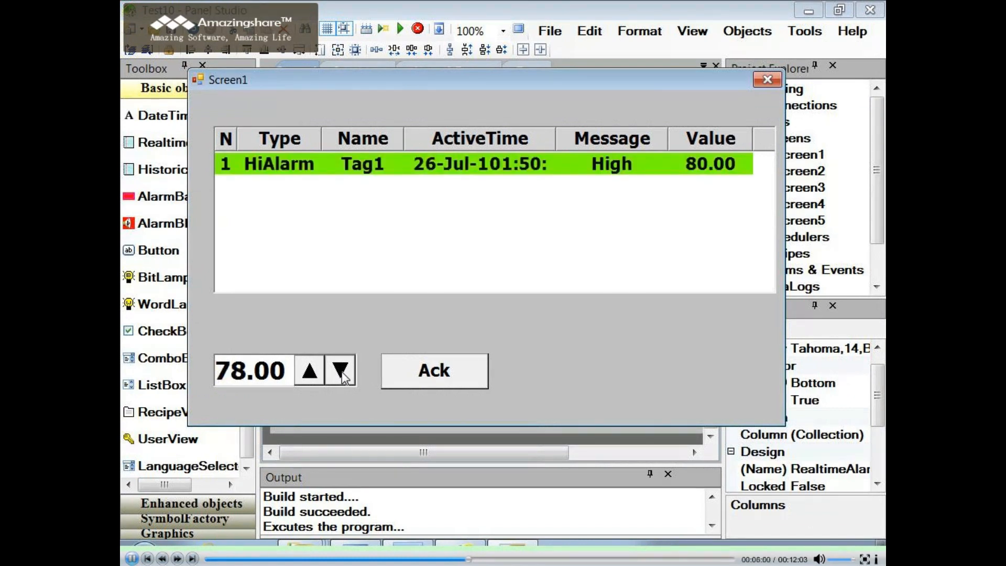
left_click(421, 377)
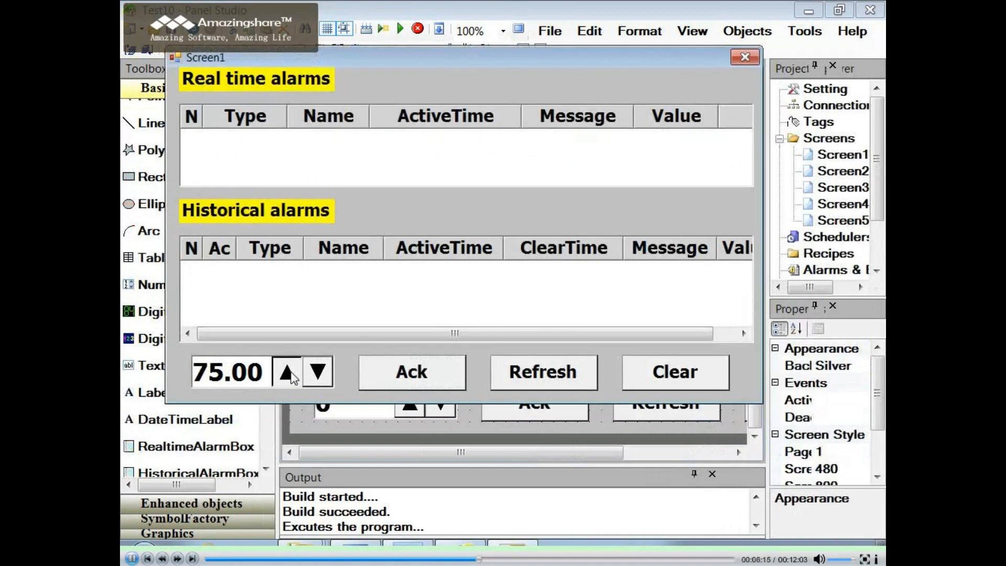
Raise the value to 80 on the running screen with the real-time and historical alarm lists
left_click(286, 373)
left_click(286, 373)
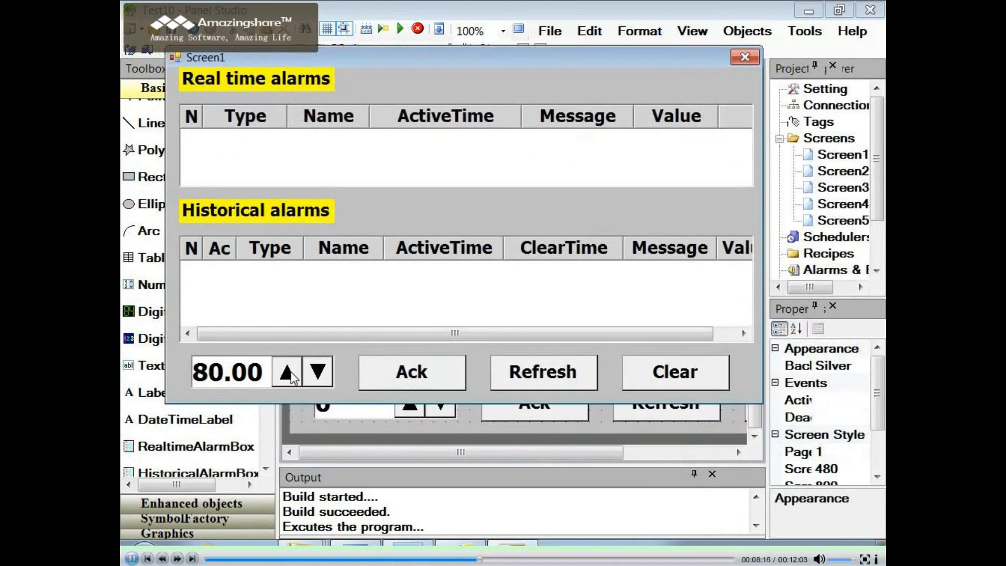
left_click(286, 373)
Lower the value to 77, acknowledge the real-time alarm and refresh the historical alarms list
left_click(318, 373)
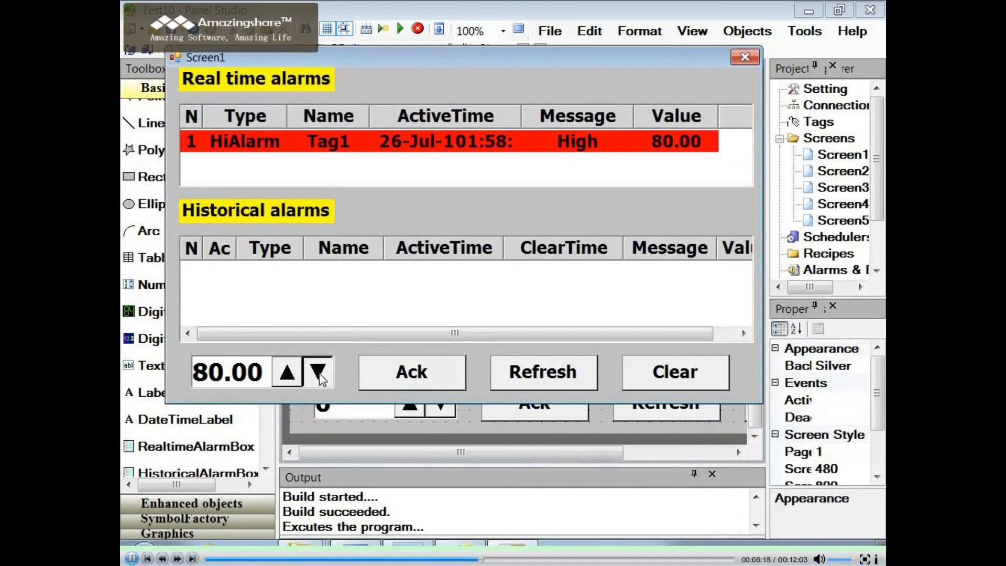
left_click(318, 373)
left_click(317, 373)
left_click(318, 372)
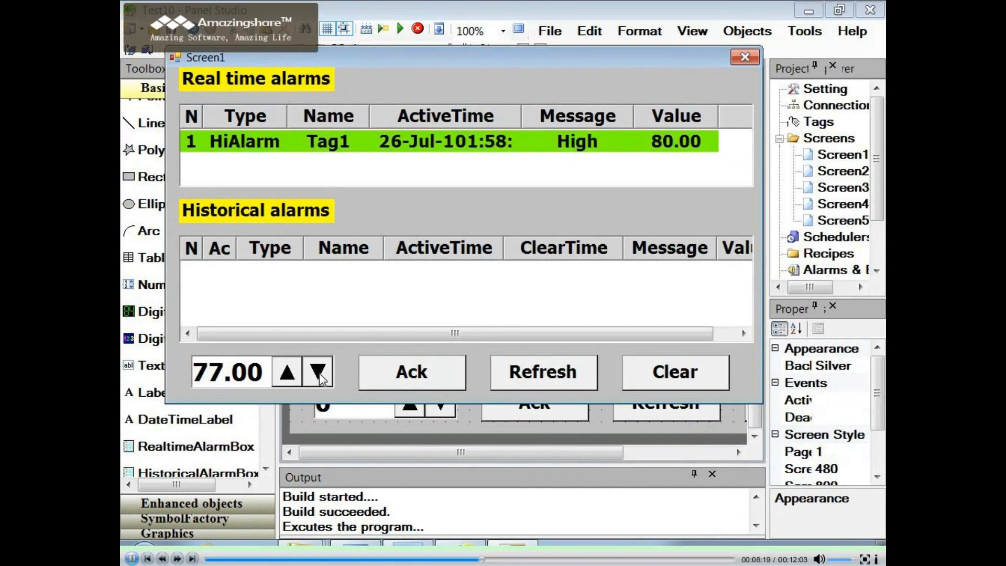
left_click(430, 375)
left_click(527, 375)
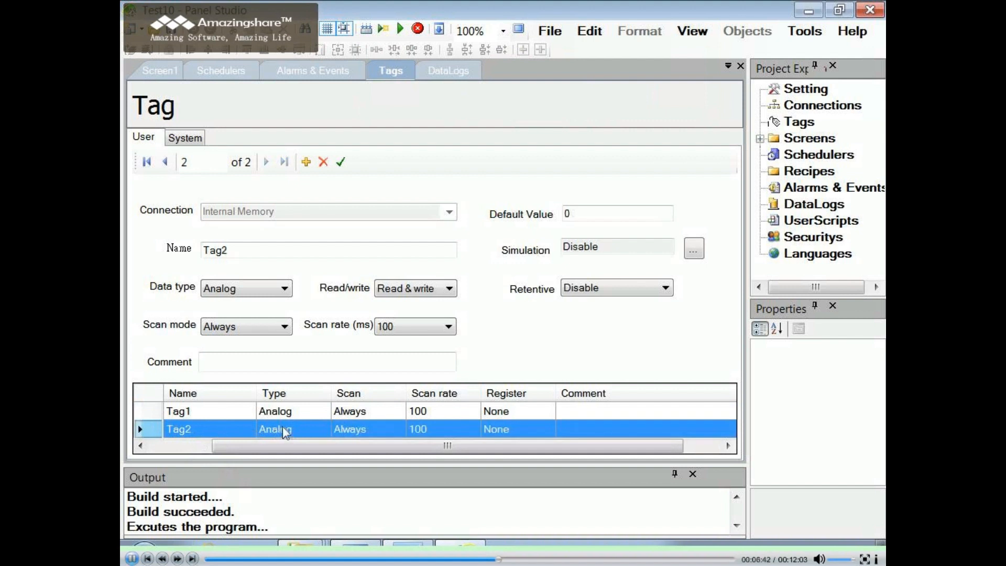
Open the project's DataLogs and add a new data log entry
double_click(825, 210)
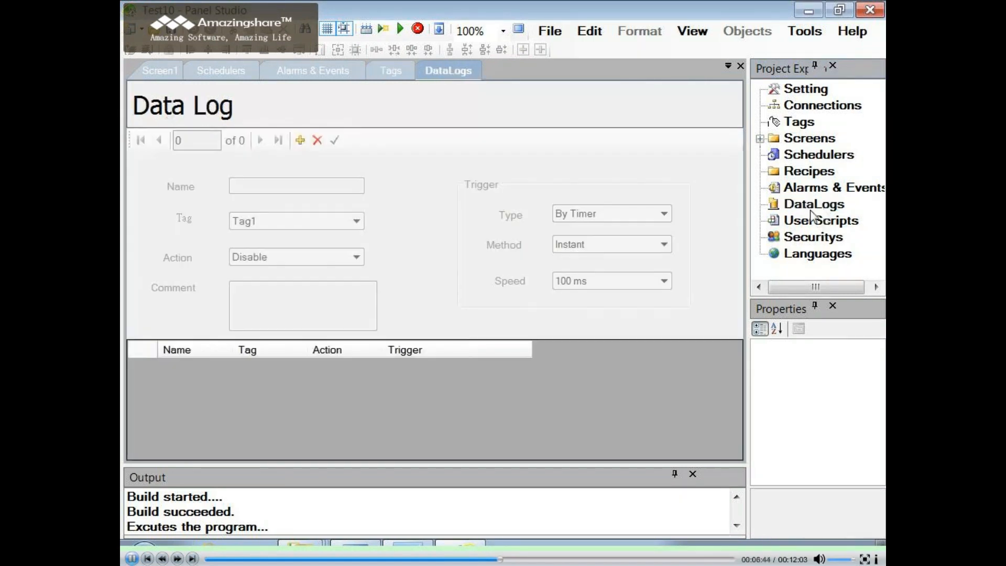
left_click(300, 140)
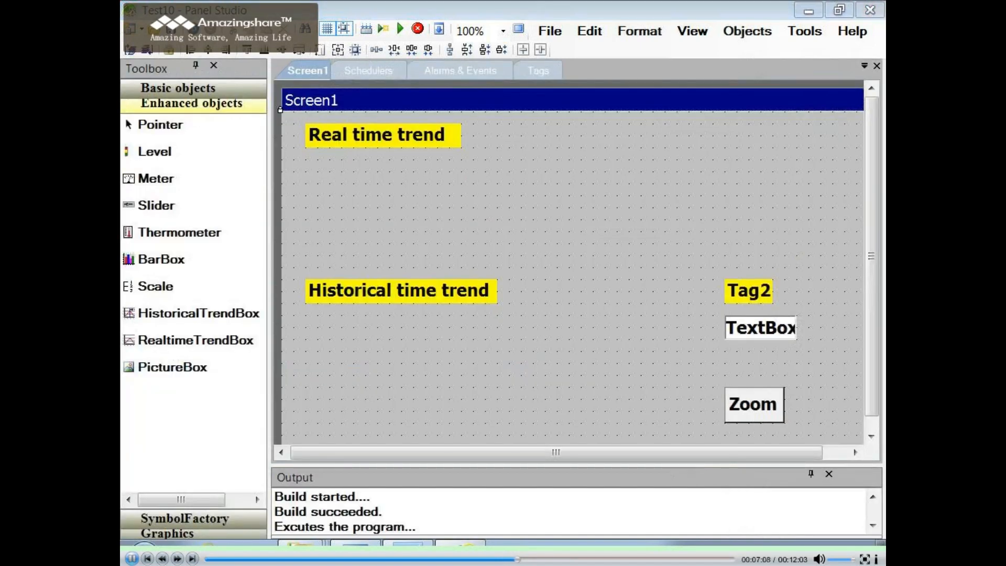
Place a RealtimeTrendBox under the Real time trend label and a HistoricalTrendBox under the Historical time trend label on Screen1
left_click(196, 340)
left_click_drag(308, 167, 713, 280)
left_click(178, 315)
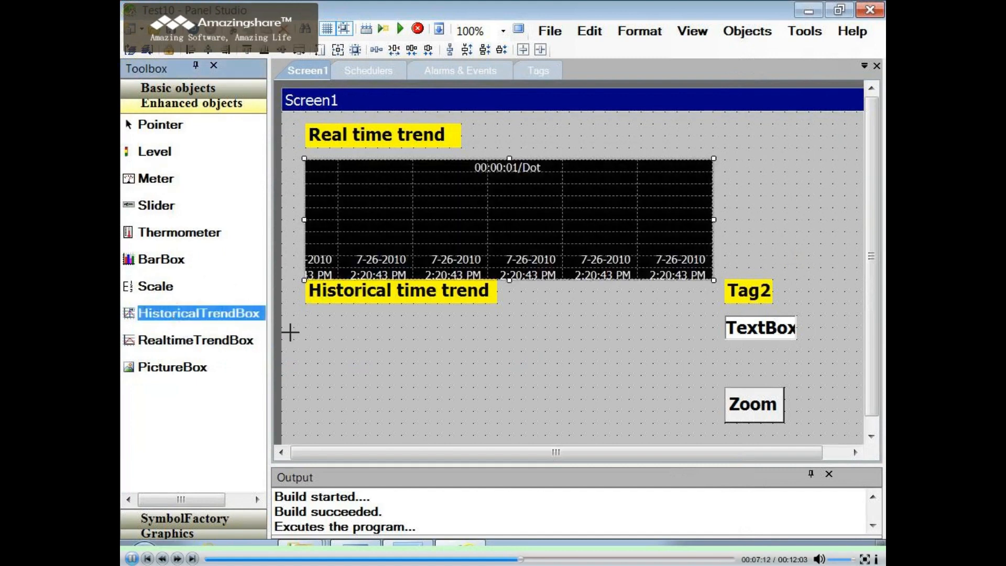
left_click_drag(308, 316, 701, 436)
Check the tag binding of the text box below the Tag2 label
double_click(761, 327)
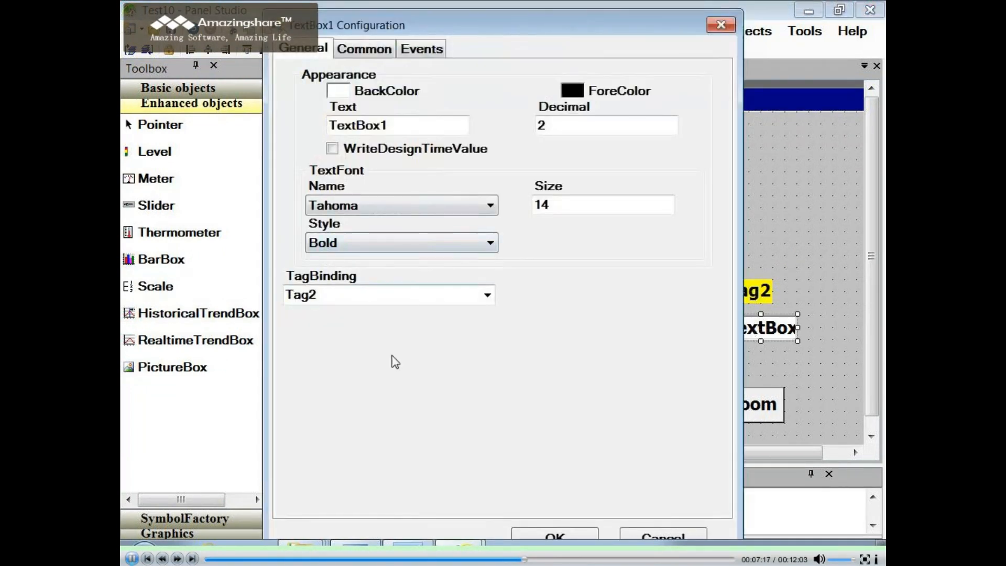
left_click(544, 536)
left_click(725, 377)
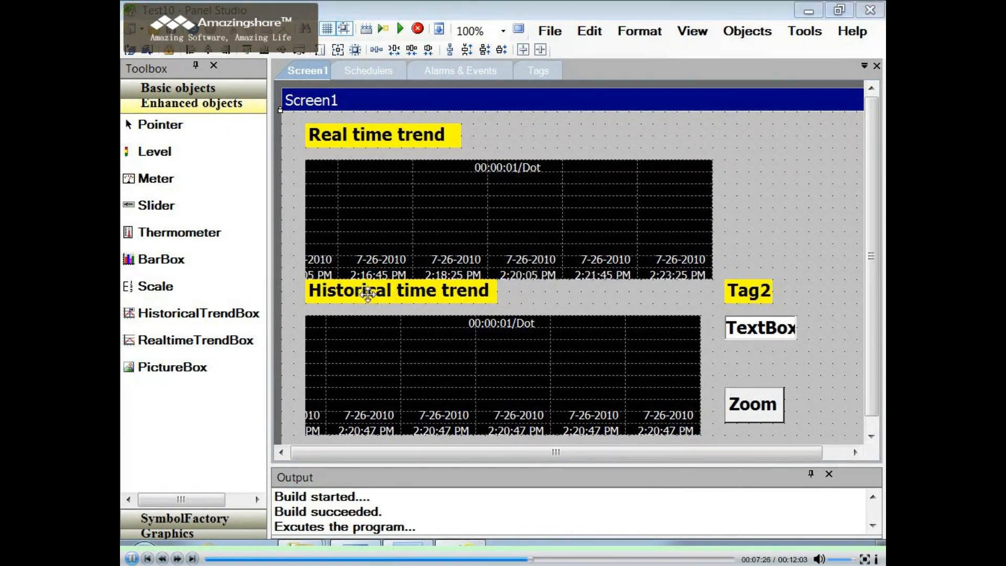
Configure the historical trend's Pen1 with RangeLo 0, data source DataLog1 and tag binding Tag2
double_click(449, 364)
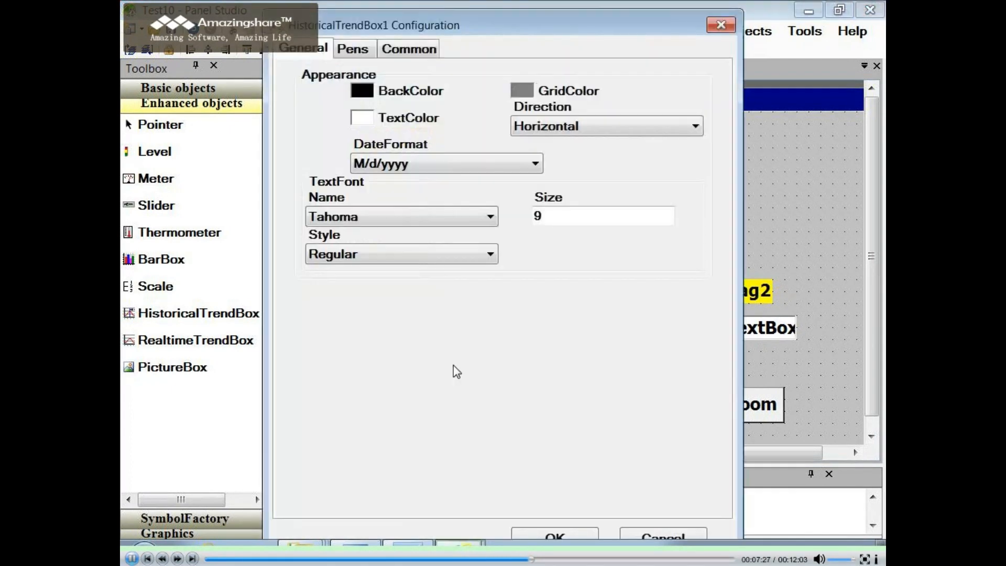
left_click(352, 49)
left_click(488, 88)
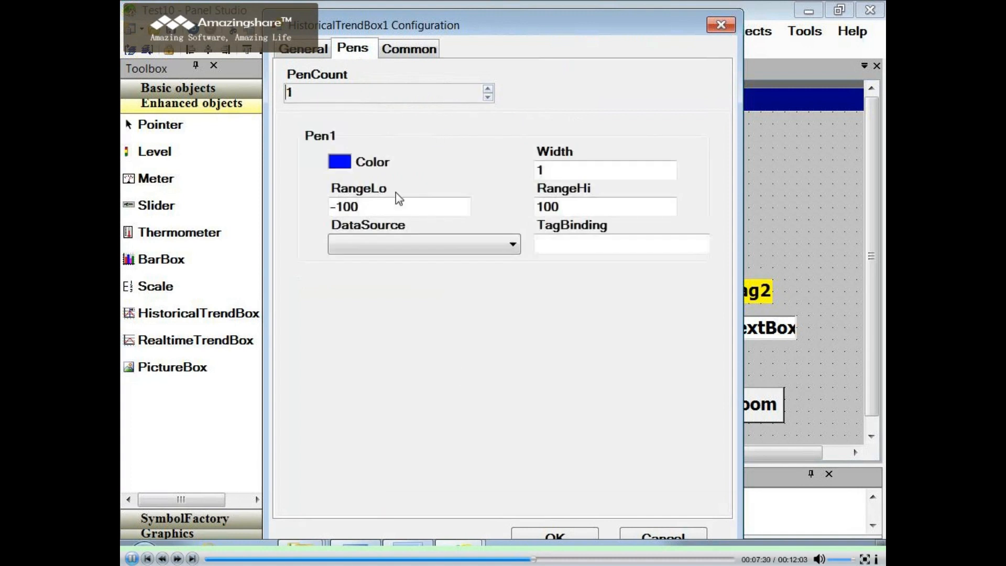
left_click_drag(397, 205, 299, 213)
type("0")
left_click(512, 244)
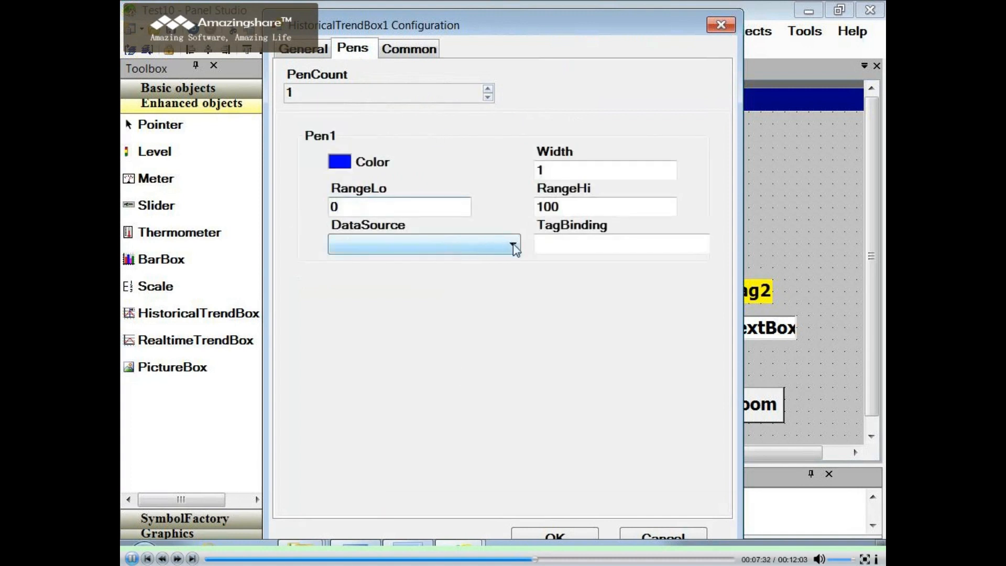
left_click(425, 264)
left_click(551, 242)
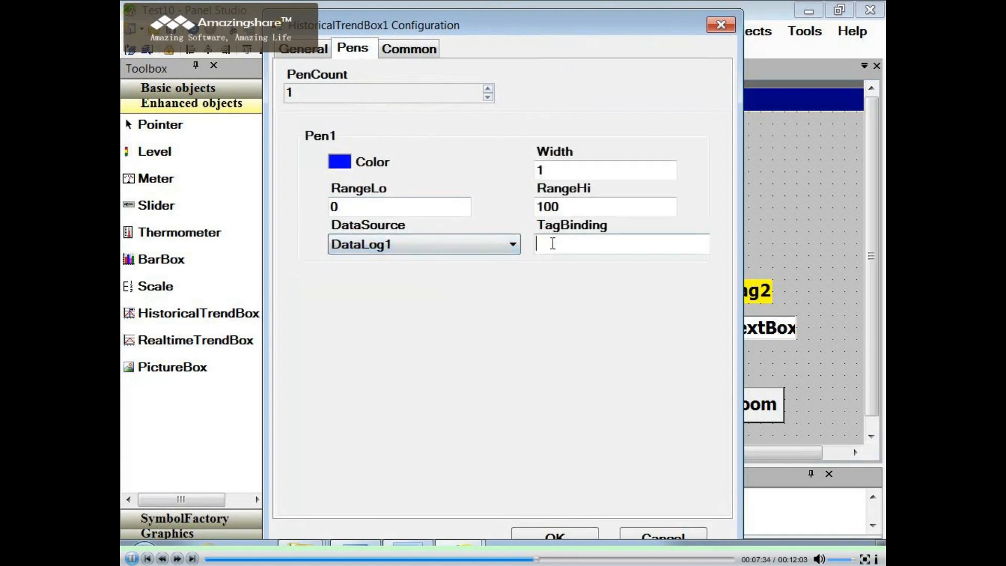
type("Tag2")
left_click(573, 534)
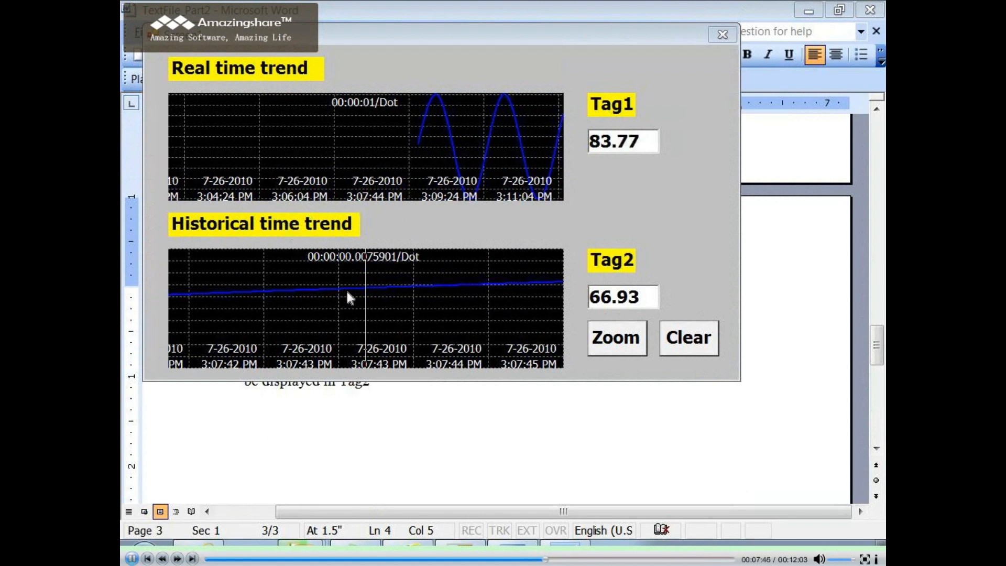
Zoom the historical trend on the running screen and read the Tag2 value at several points along the curve
left_click(617, 337)
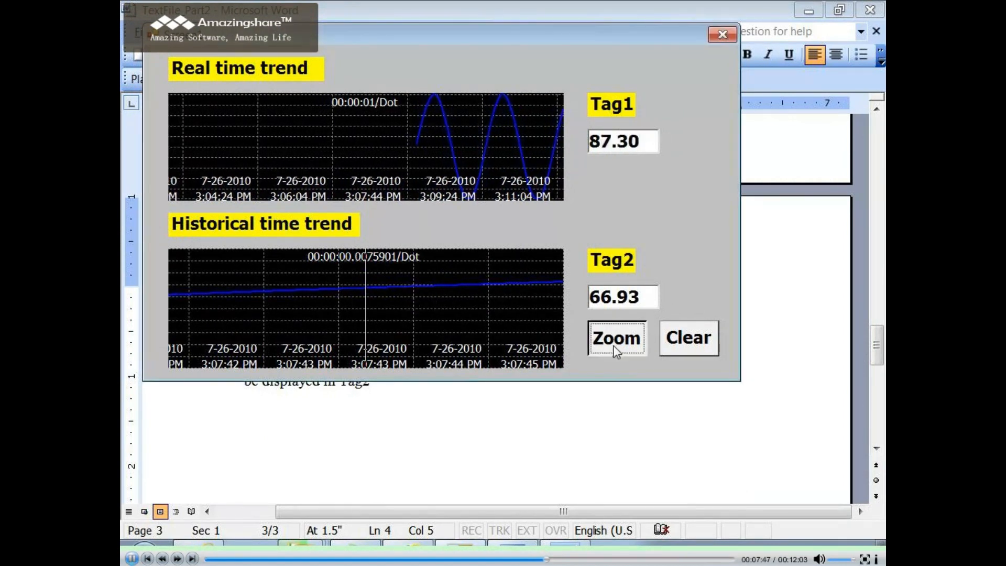
left_click(438, 300)
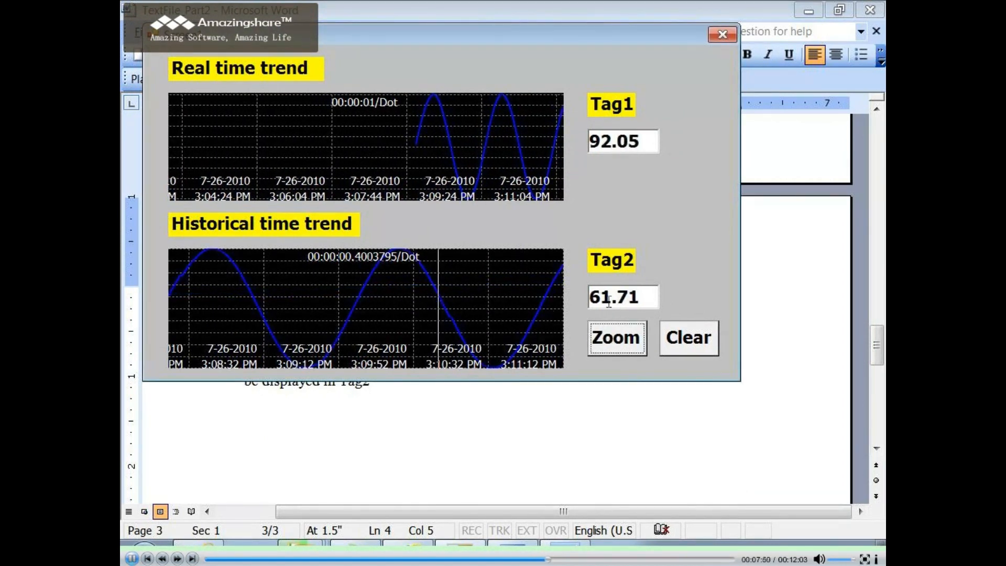
left_click(462, 325)
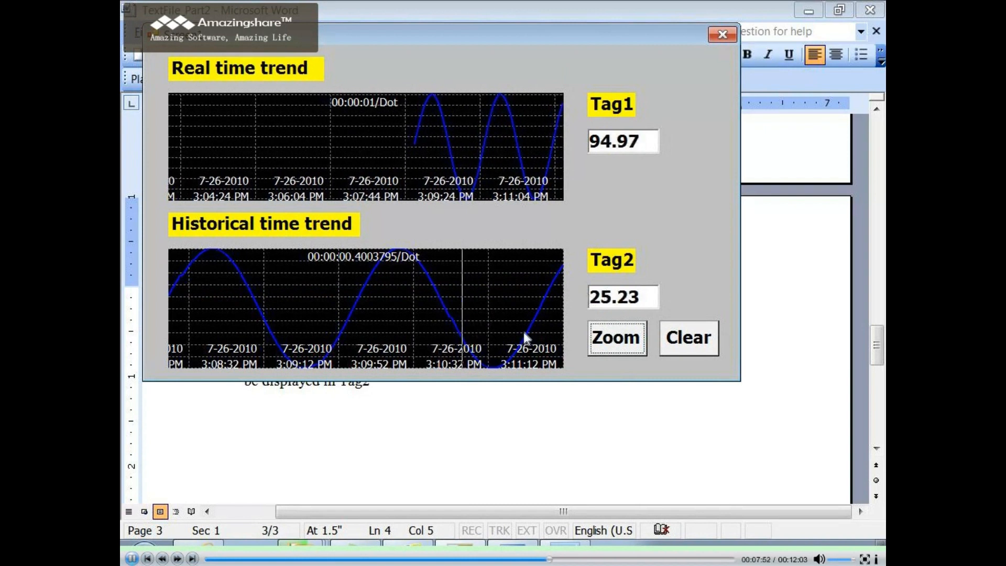
left_click(505, 319)
left_click(545, 303)
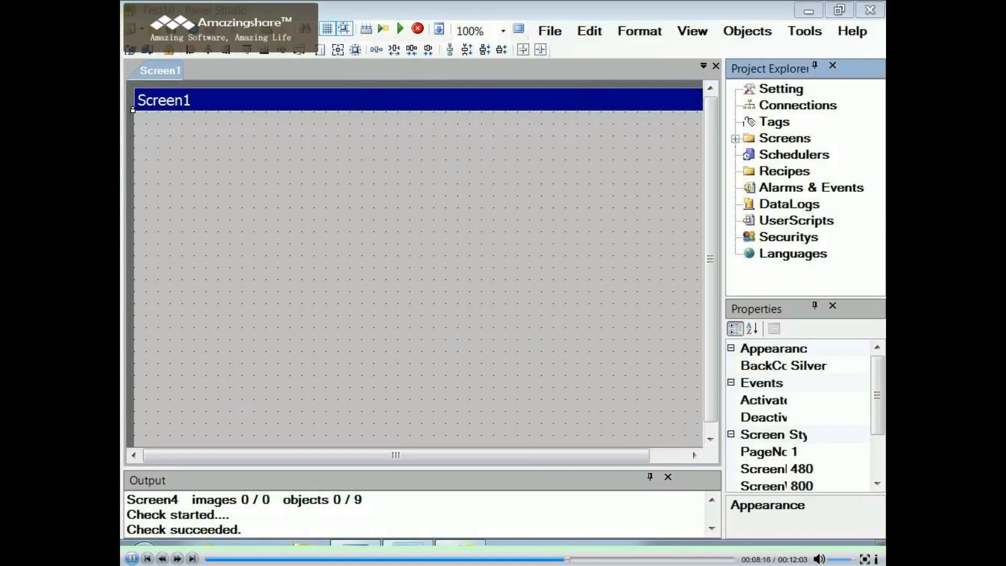
Add a new user script to the project and insert an if statement template into its expression
double_click(791, 222)
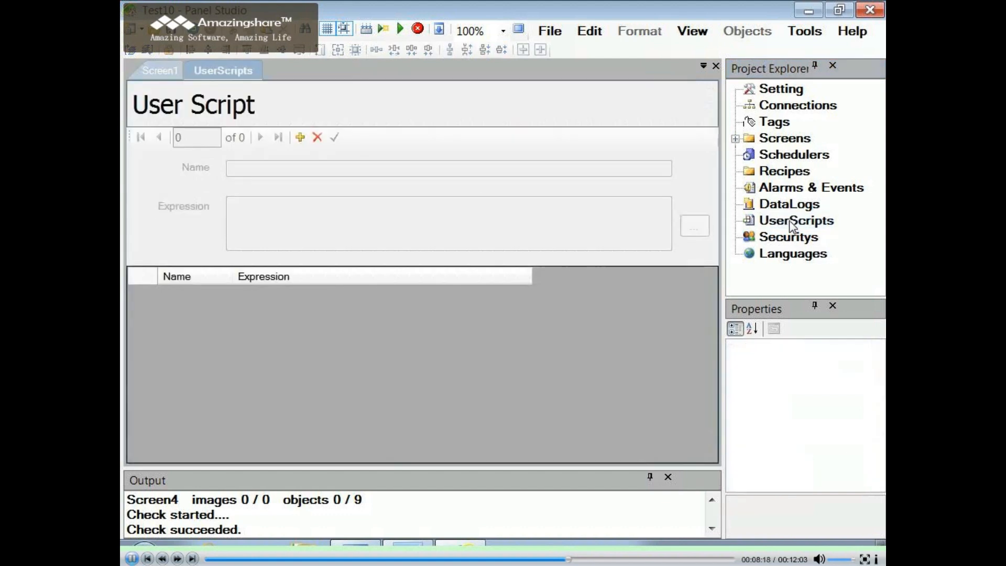
left_click(300, 137)
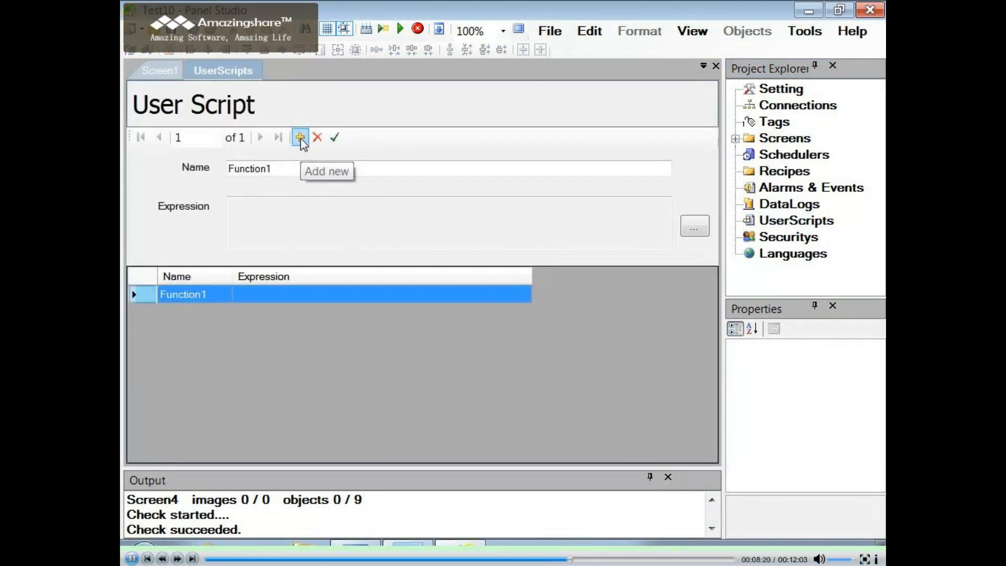
left_click(694, 228)
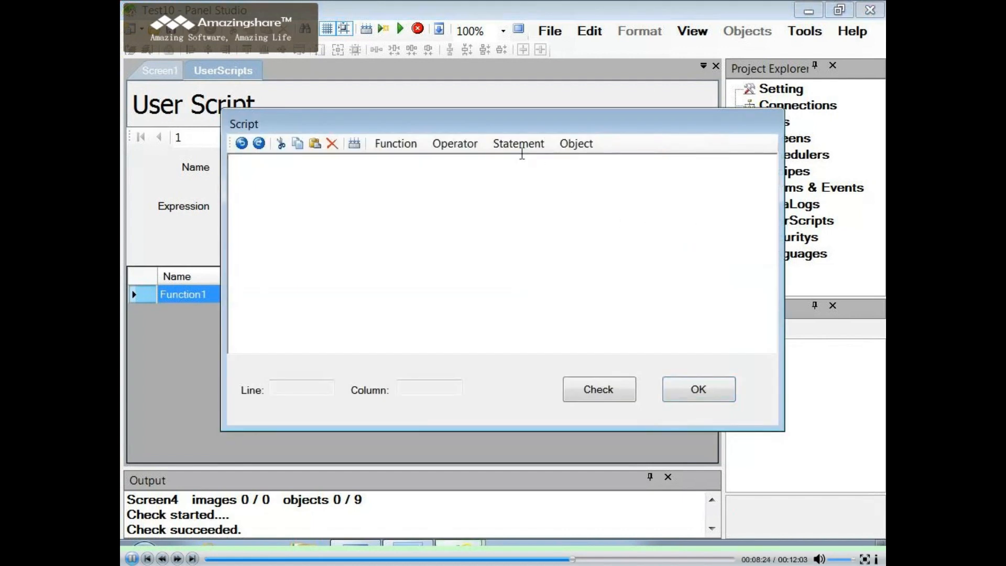
left_click(518, 144)
mouse_move(533, 166)
left_click(616, 167)
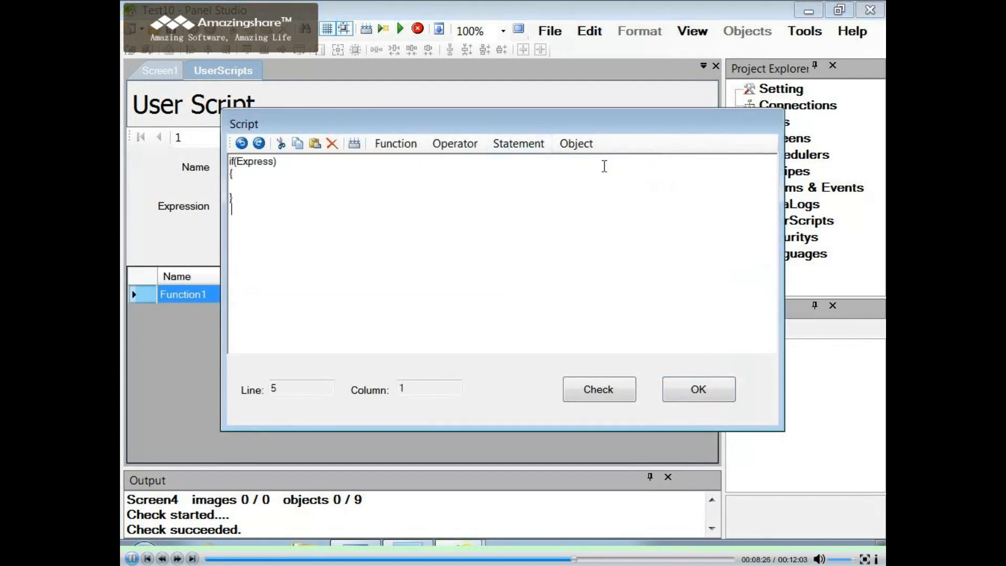
Complete the script as if(Tag1<10){Tag2=10;}, check its syntax and accept it
left_click(238, 161)
left_click(247, 146)
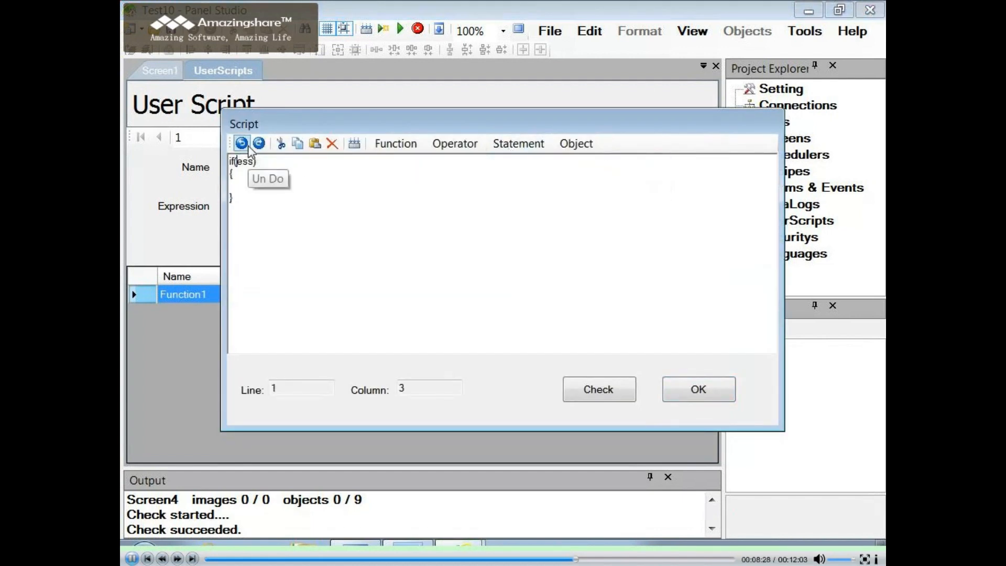
type("Tag1<10")
left_click(235, 185)
type("Tag")
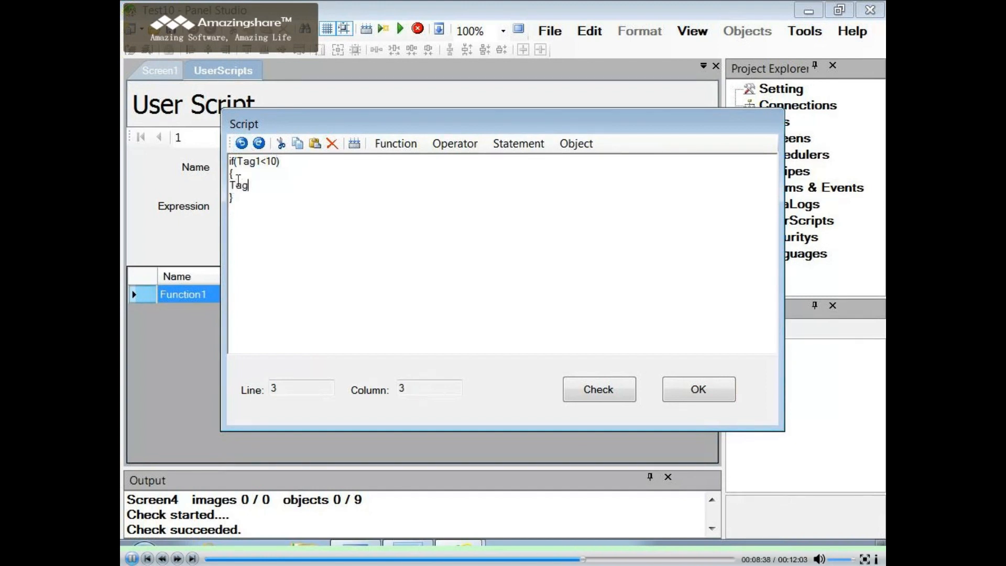
type("2=10;")
left_click(590, 389)
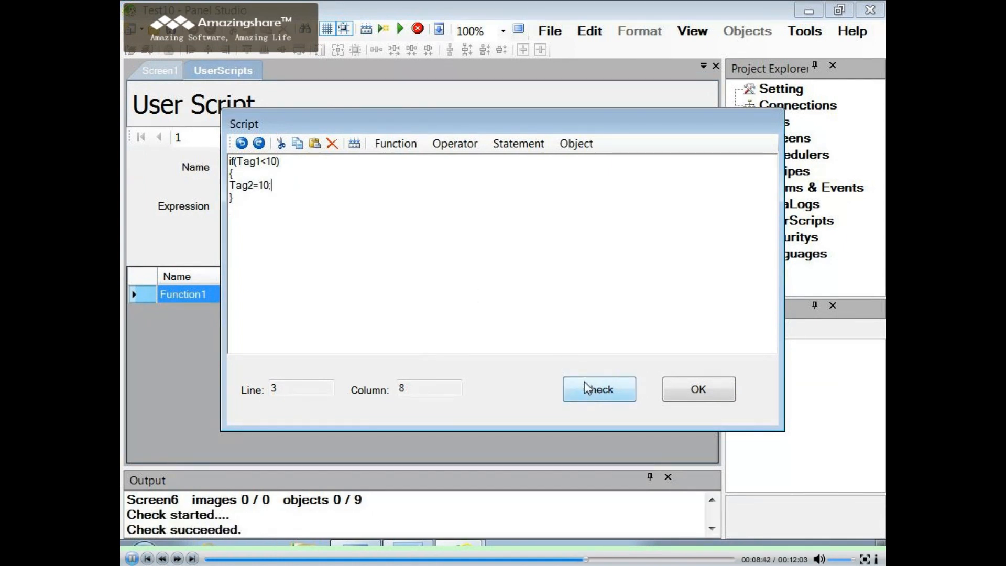
left_click(687, 398)
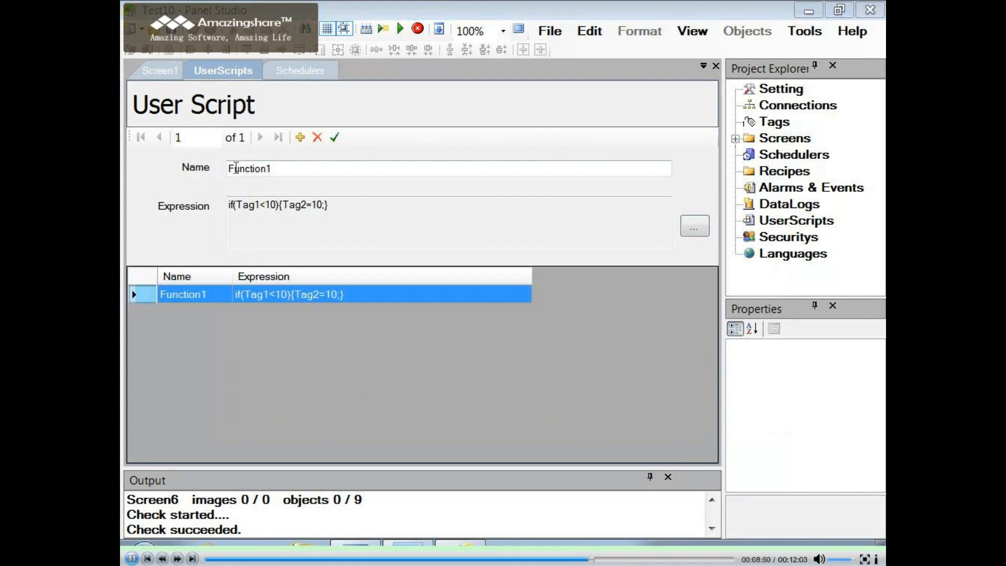
Add a scheduler of type Repeat Countdown and set its minute value to 1
left_click(794, 155)
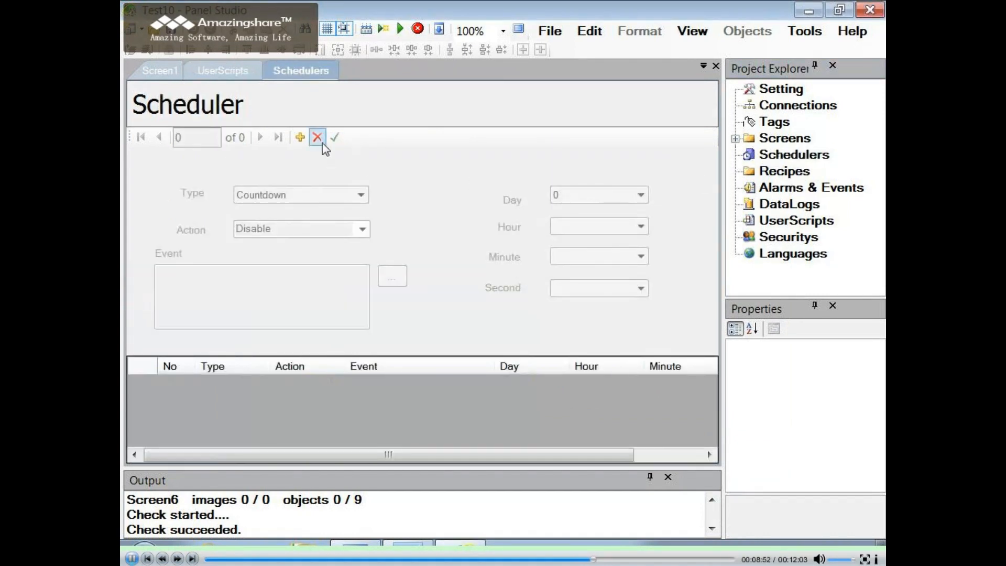
left_click(299, 137)
left_click(354, 196)
left_click(343, 219)
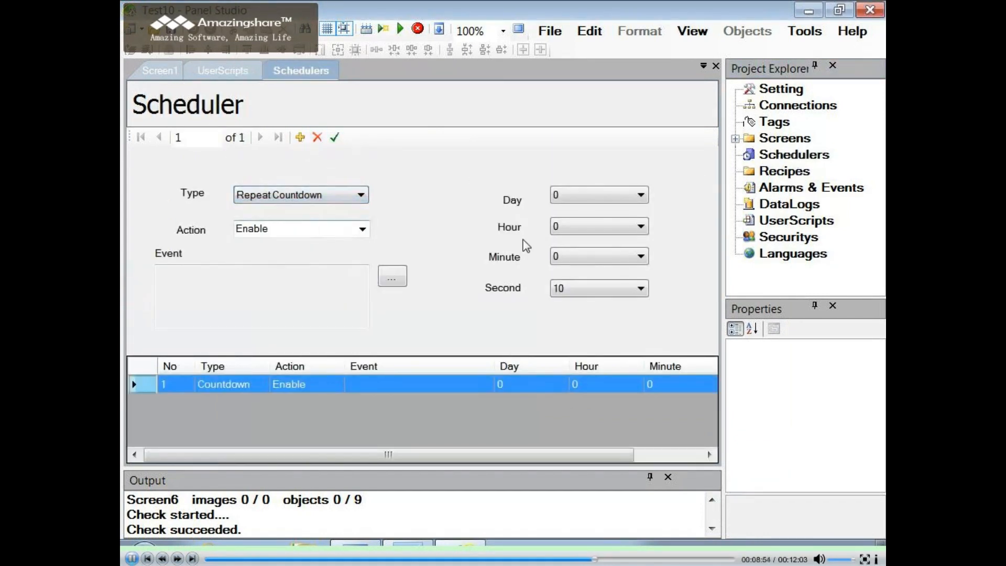
left_click(630, 265)
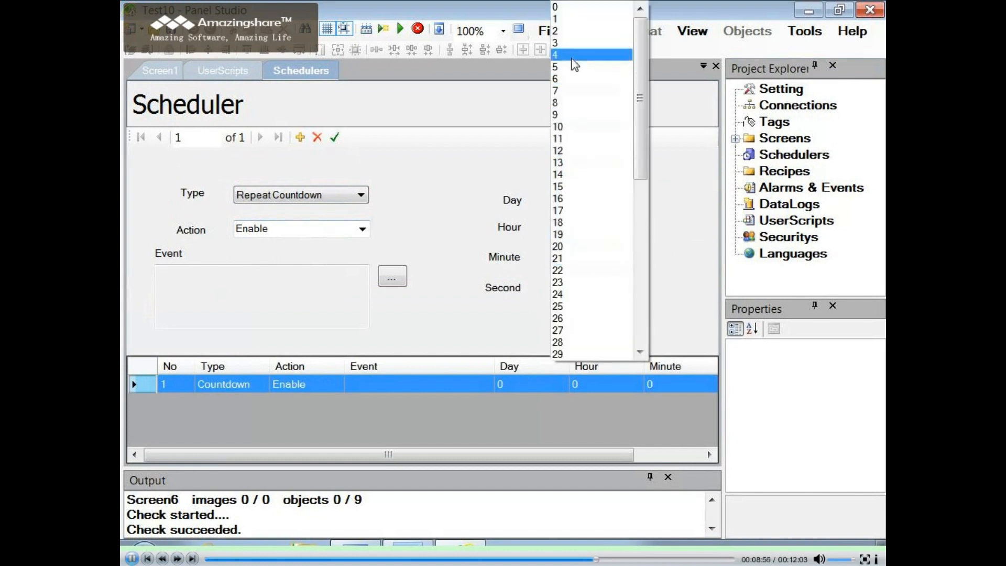
left_click(569, 24)
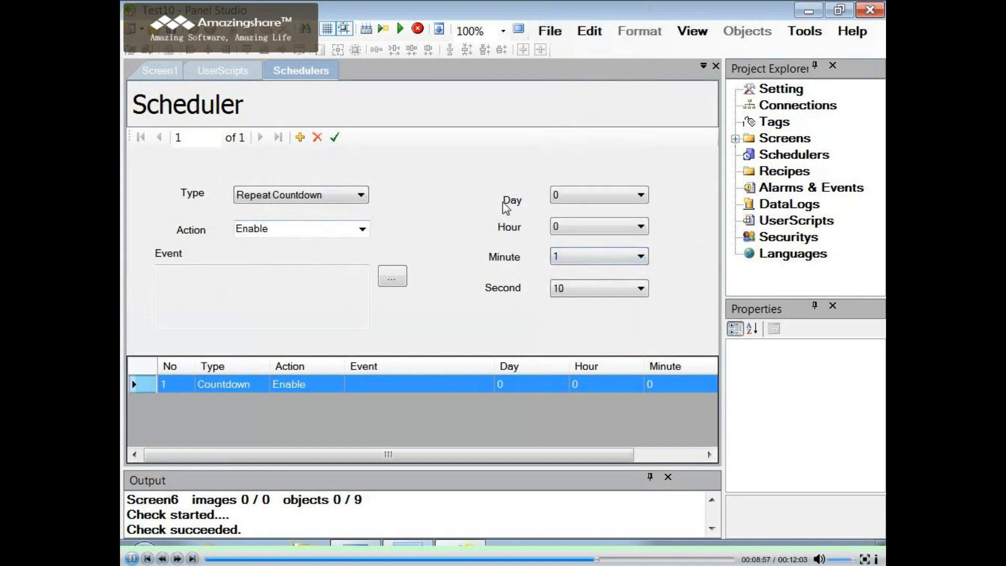
Assign the user script Function1 as the scheduler's event and apply the scheduler entry
left_click(392, 276)
left_click(544, 181)
scroll(573, 302, "down", 10)
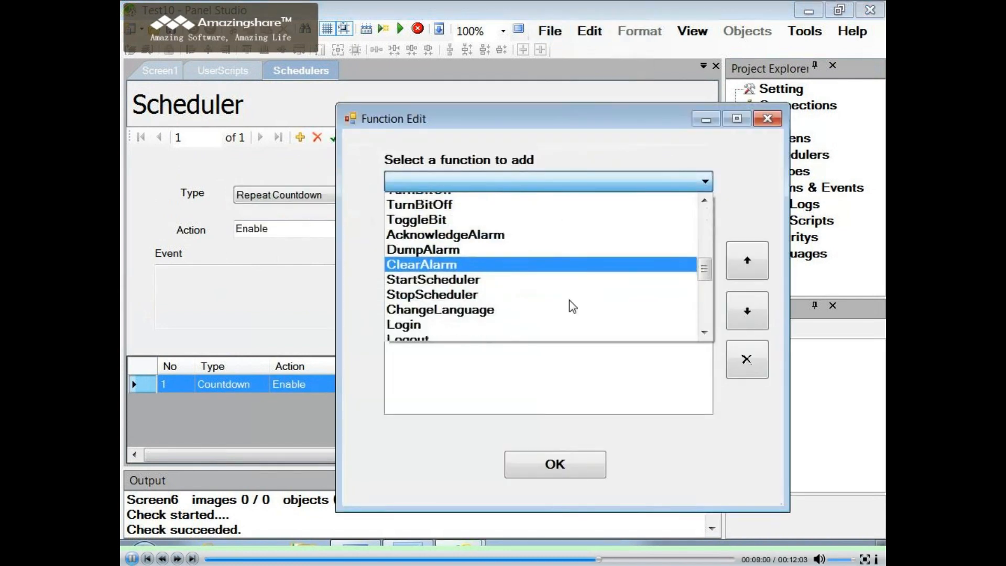
left_click(479, 323)
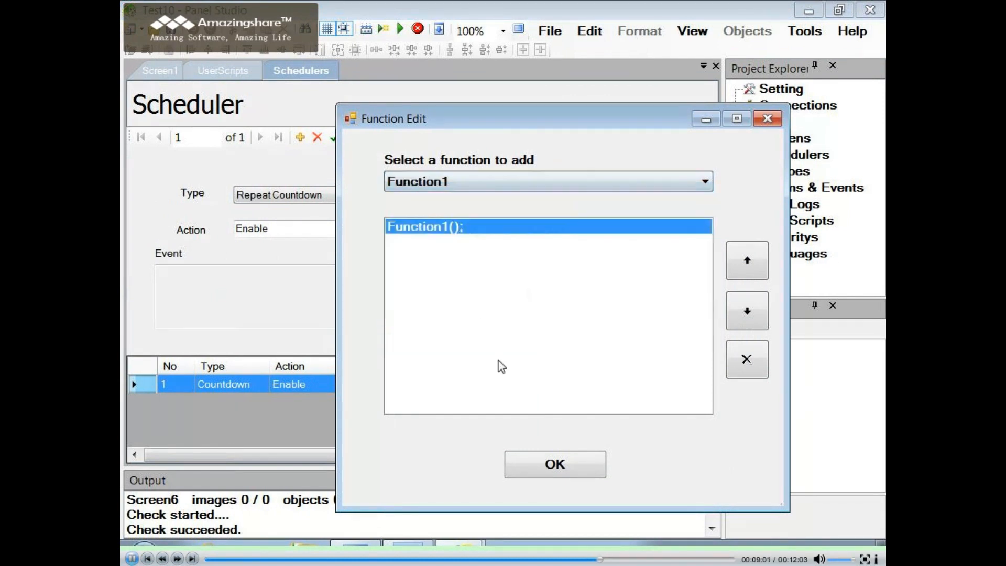
left_click(523, 465)
left_click(334, 137)
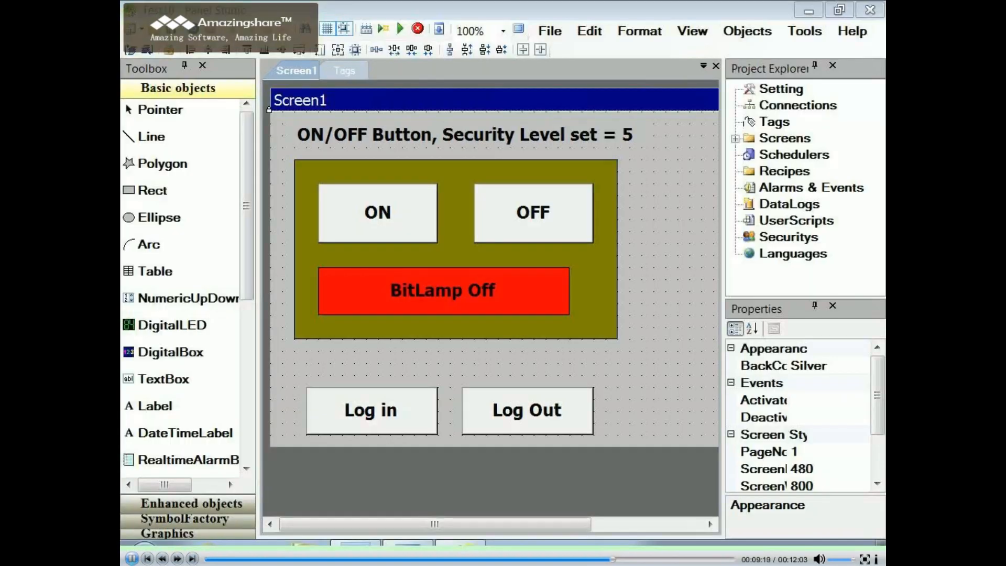
Add two users to the project's security settings, one with security level 1 and one with level 2
double_click(783, 239)
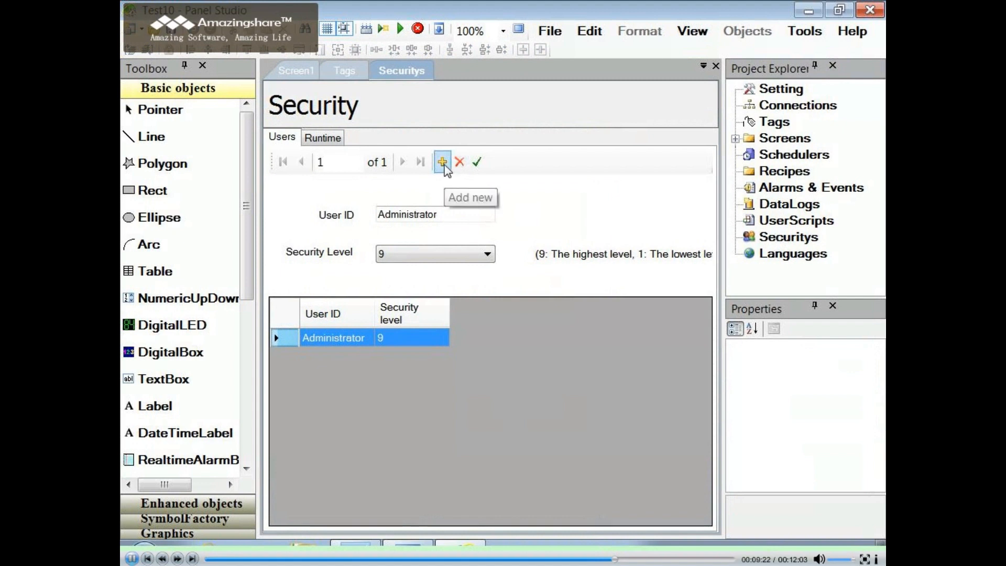
left_click(443, 163)
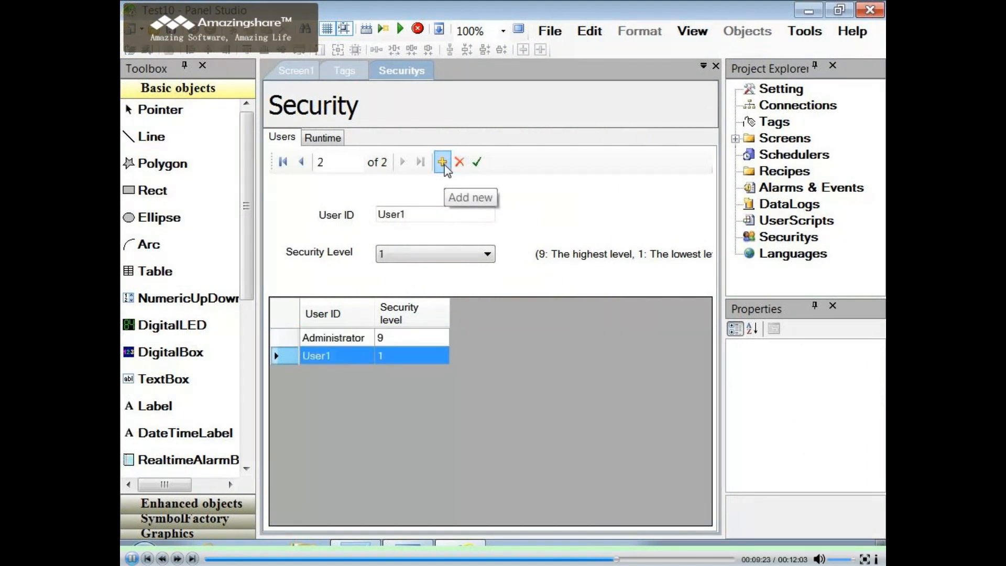
left_click(442, 163)
left_click(486, 254)
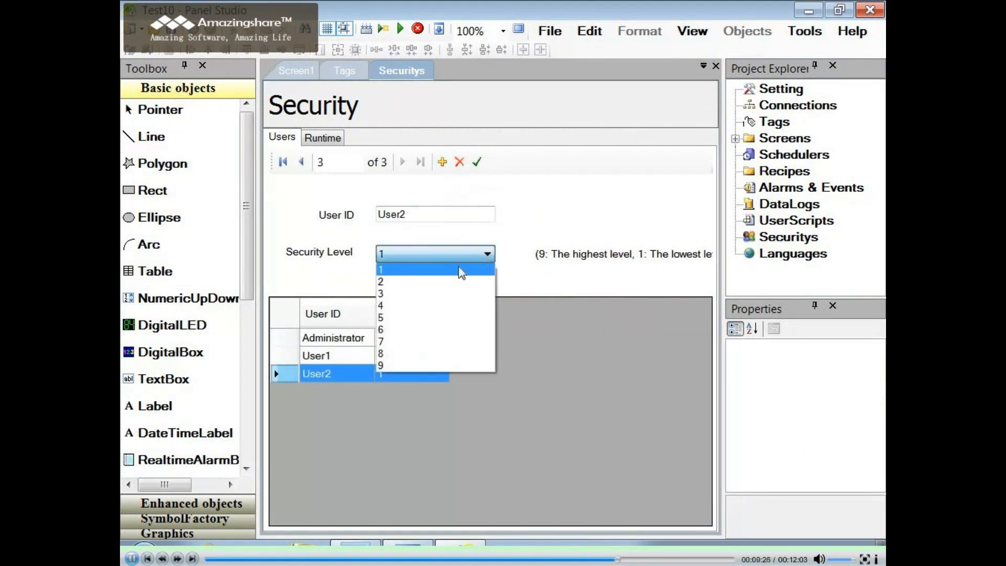
left_click(449, 282)
left_click(477, 162)
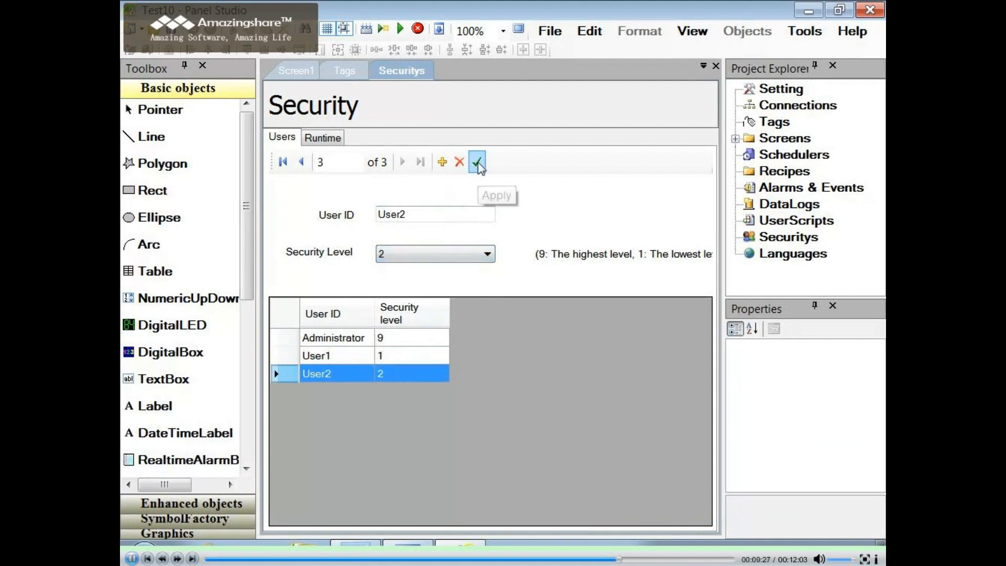
Add a third user with security level 3 and apply the entry
left_click(442, 162)
left_click(487, 254)
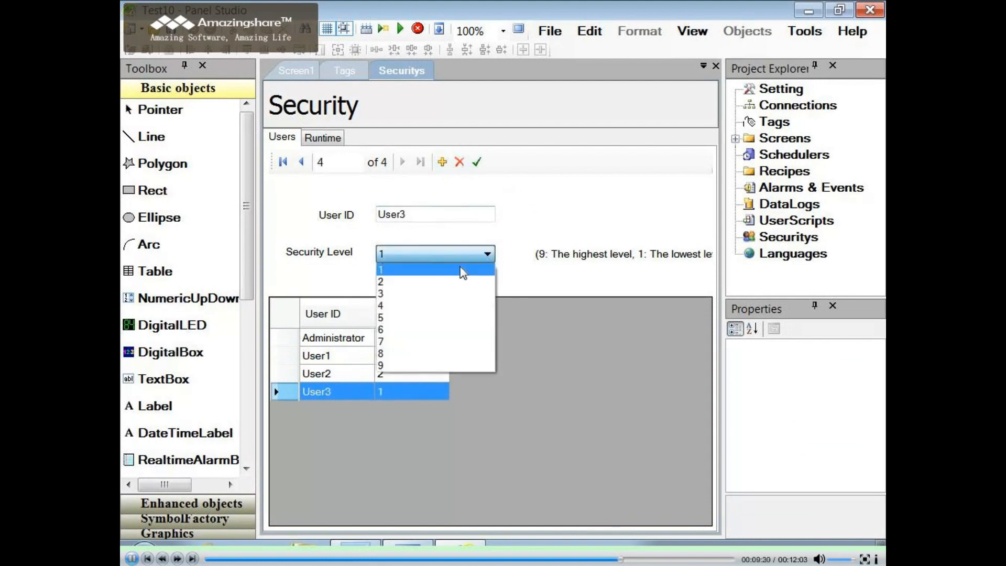
left_click(432, 293)
left_click(477, 163)
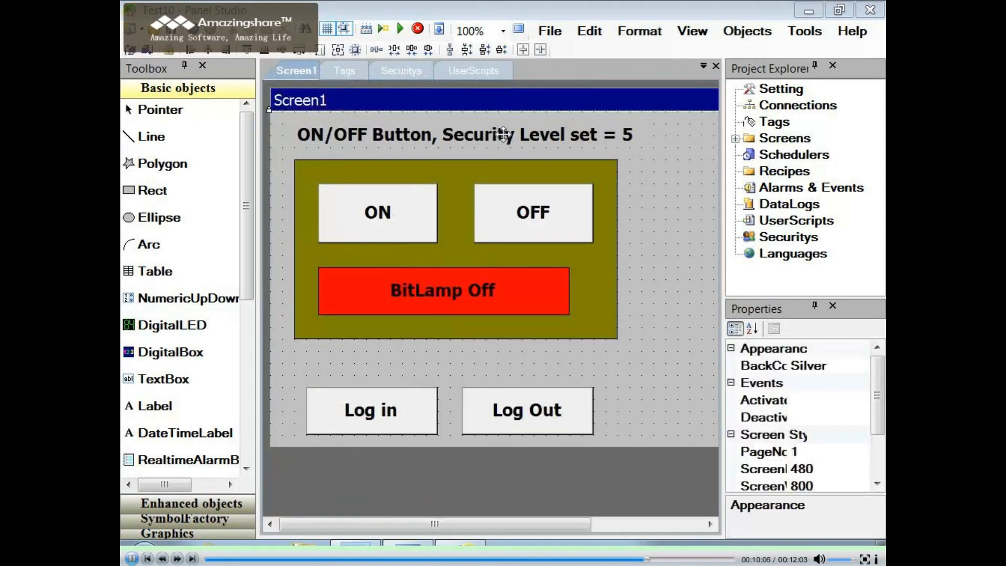
Check the security level set in the configuration of the ON button and the OFF button on Screen1
double_click(393, 207)
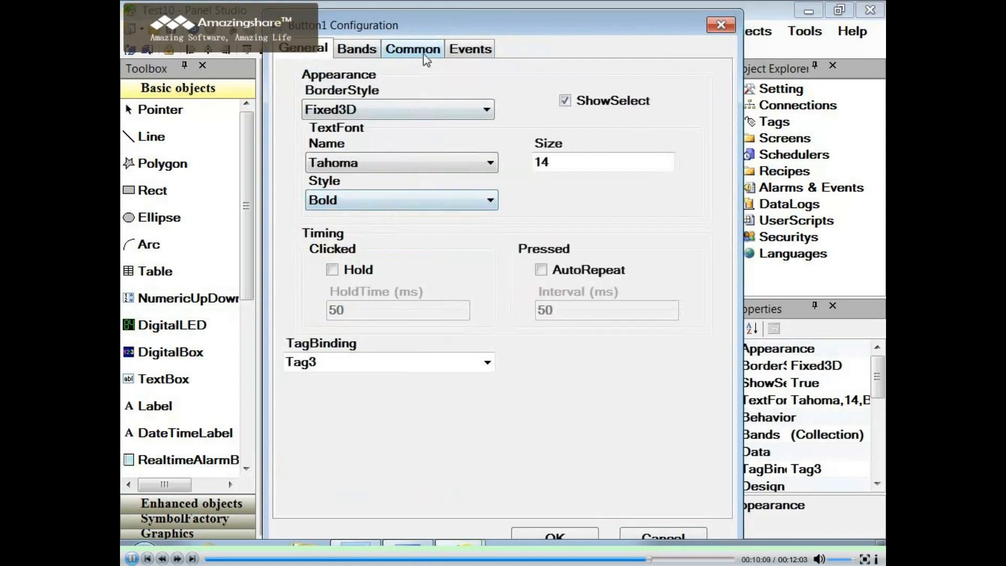
left_click(425, 58)
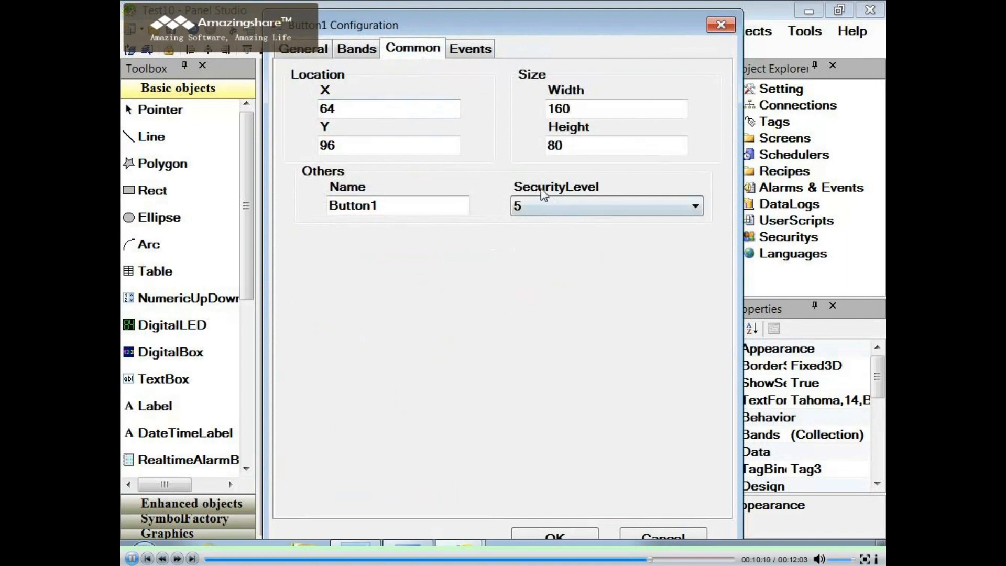
left_click(556, 536)
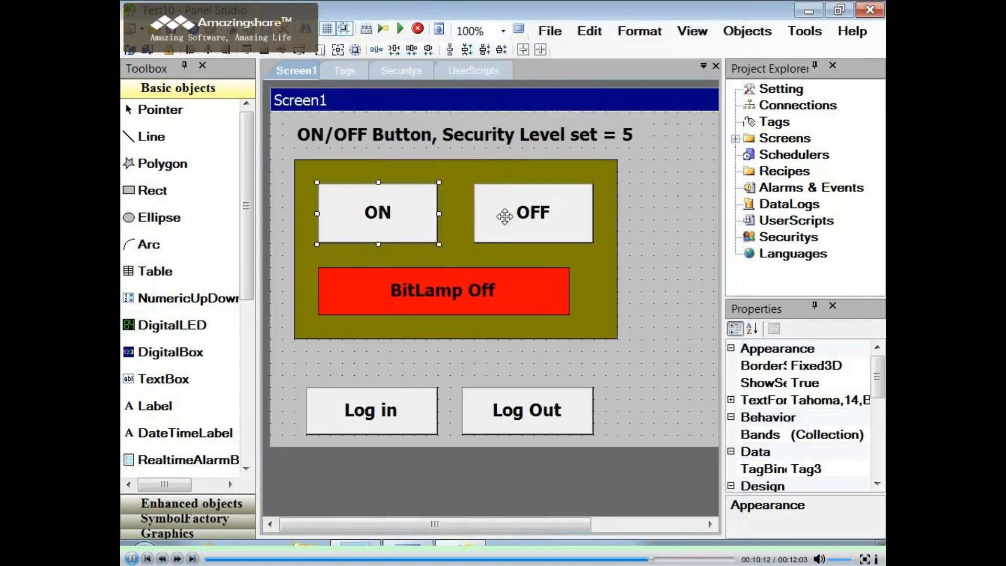
double_click(505, 207)
left_click(409, 49)
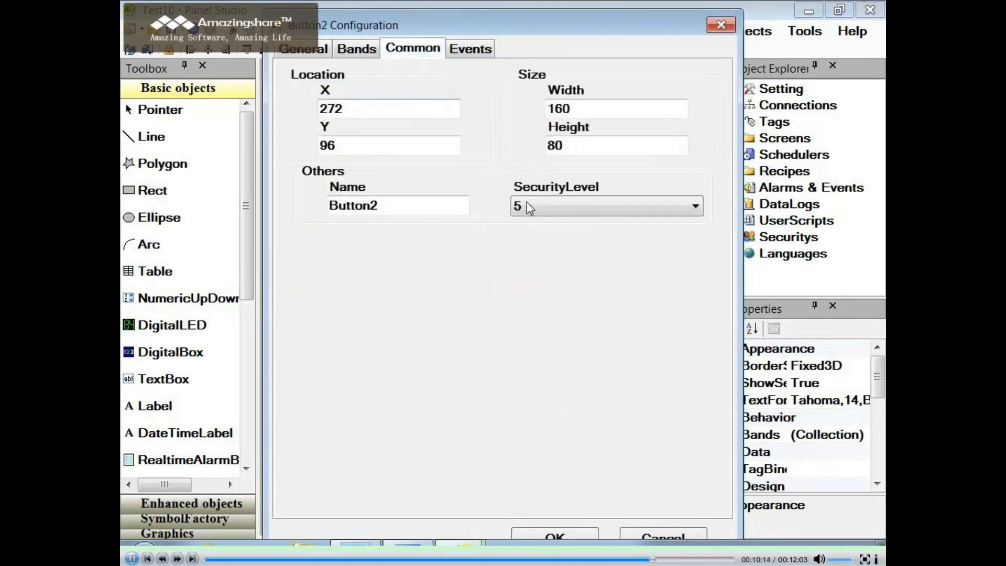
left_click(557, 536)
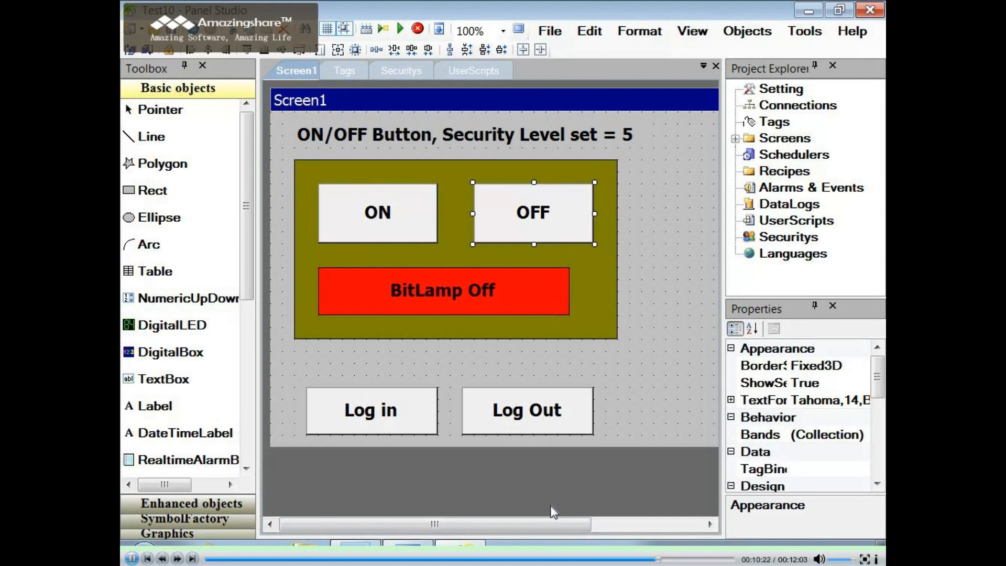
Run the project and log in on Screen1 as User1, entering the account password
key("F5")
left_click(253, 409)
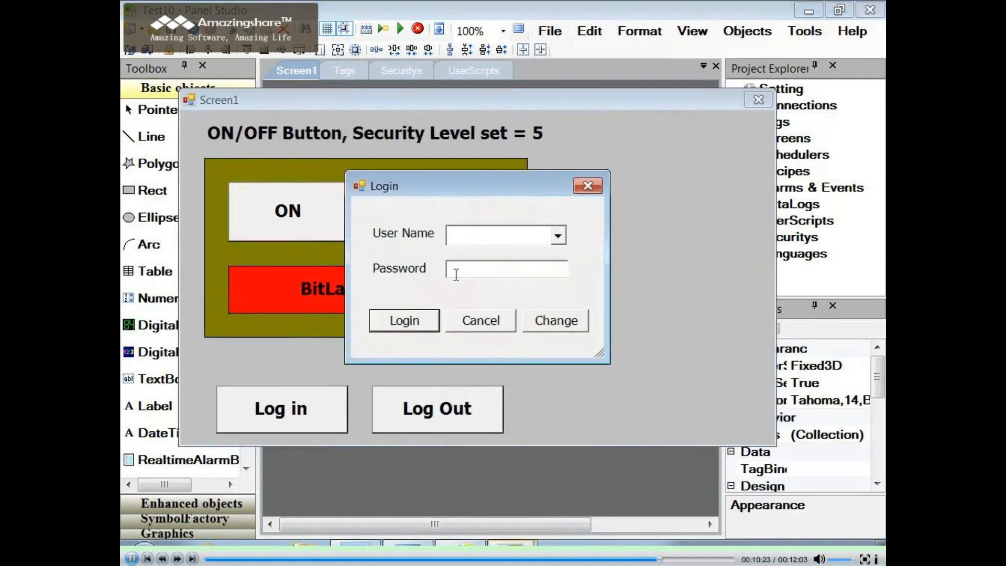
left_click(558, 237)
left_click(489, 269)
left_click(490, 269)
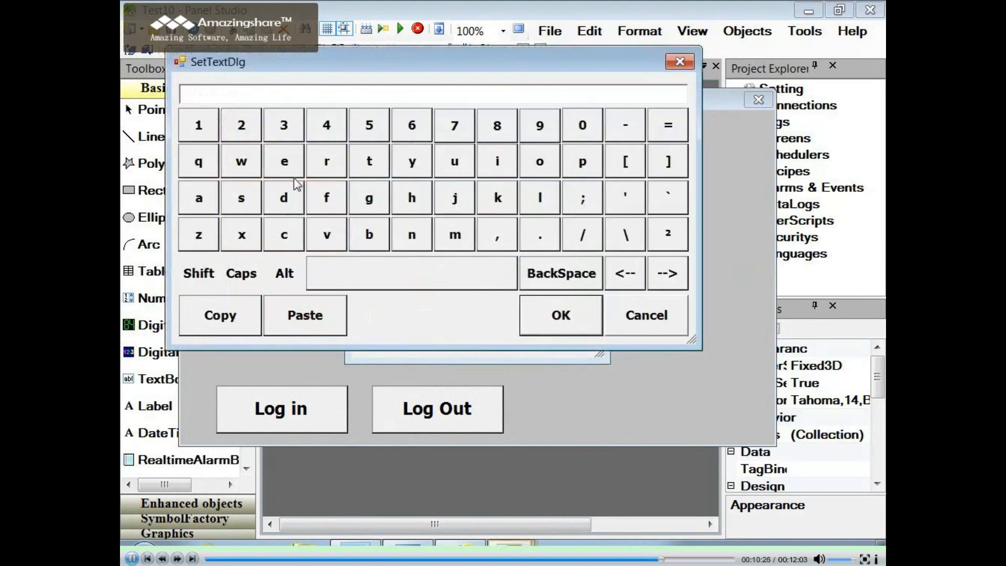
left_click(213, 130)
left_click(534, 331)
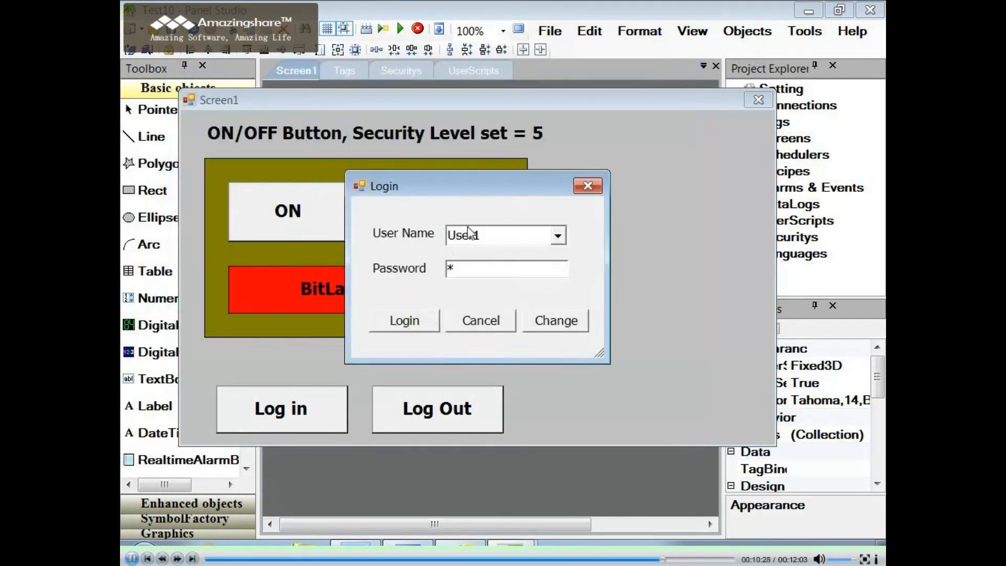
left_click(419, 322)
Try to switch the lamp on with the ON button while logged in as User1
left_click(278, 225)
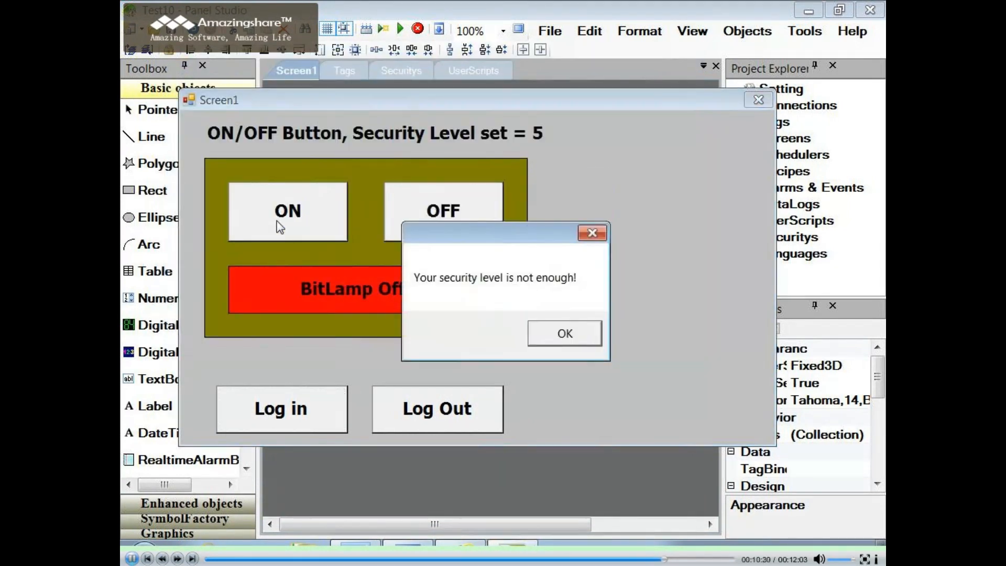
left_click(557, 334)
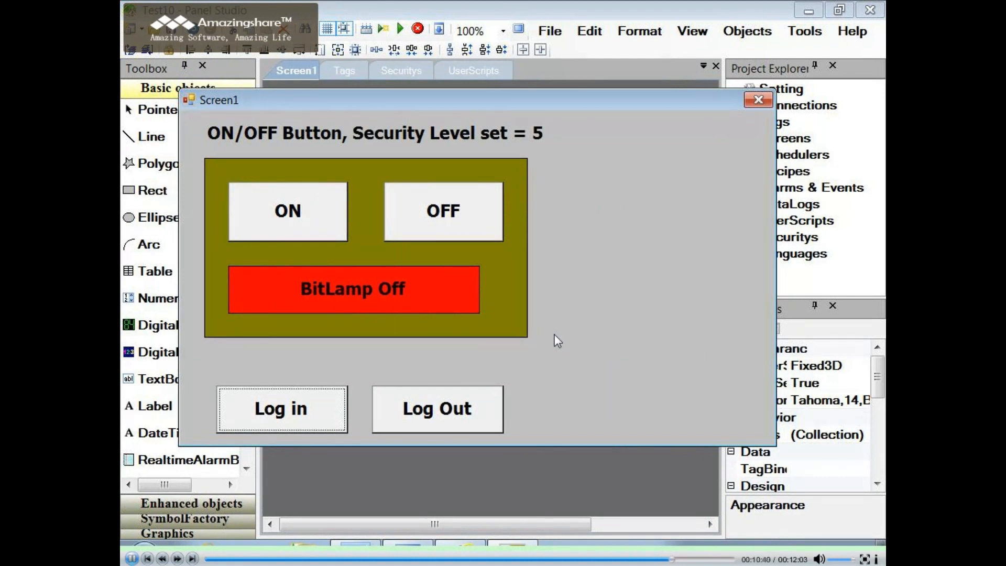
key("Tab")
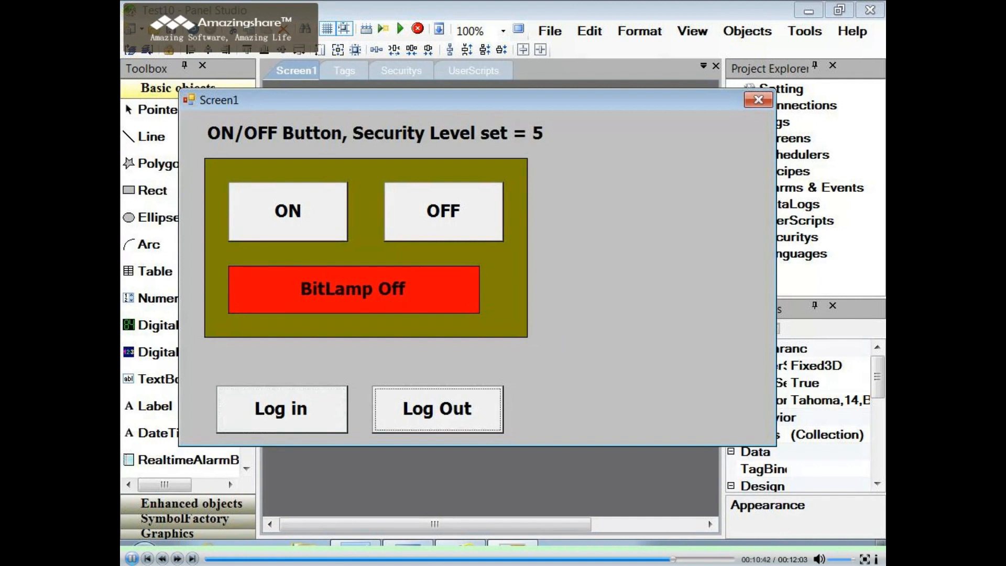
Log in as User6 with the account password and test the ON and OFF buttons
left_click(299, 409)
left_click(557, 235)
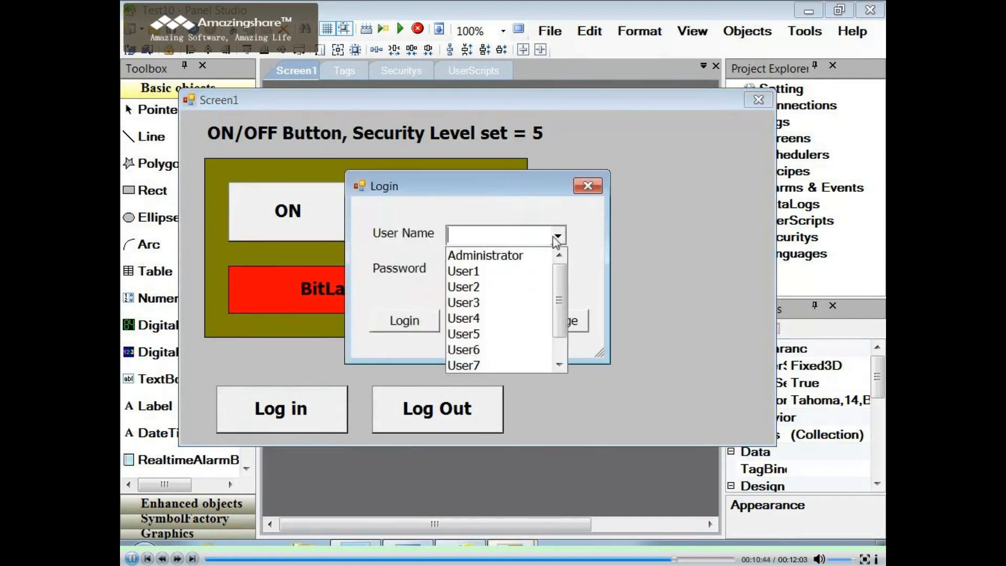
left_click(500, 350)
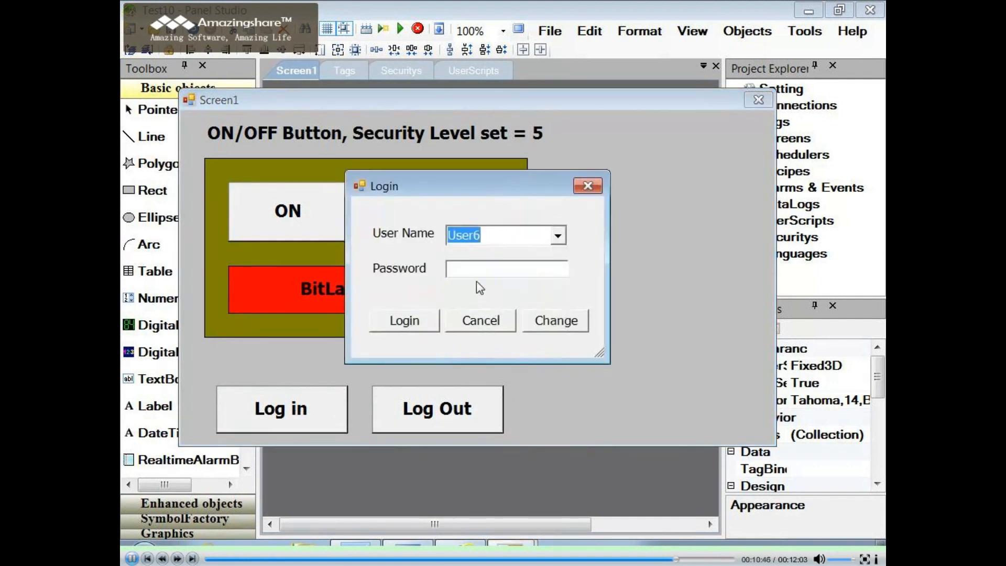
left_click(468, 269)
left_click(433, 149)
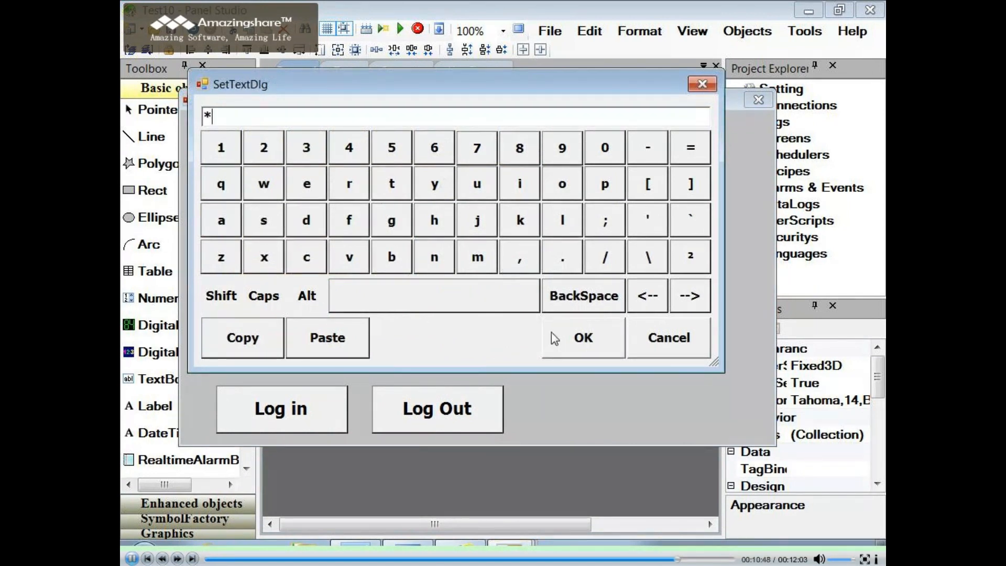
left_click(551, 335)
left_click(414, 325)
left_click(330, 225)
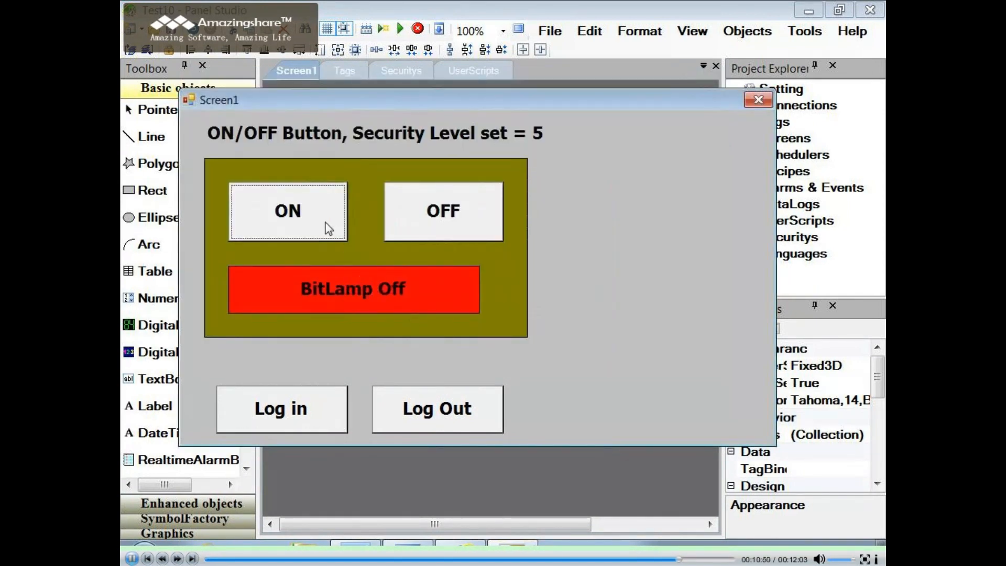
left_click(424, 218)
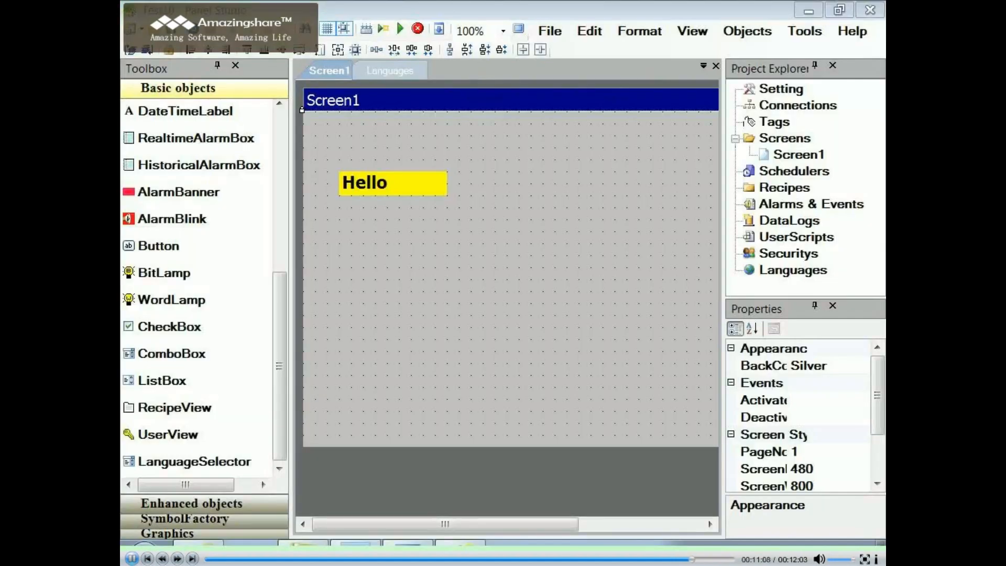
Add a language named Russian to the project's language table
left_click(392, 182)
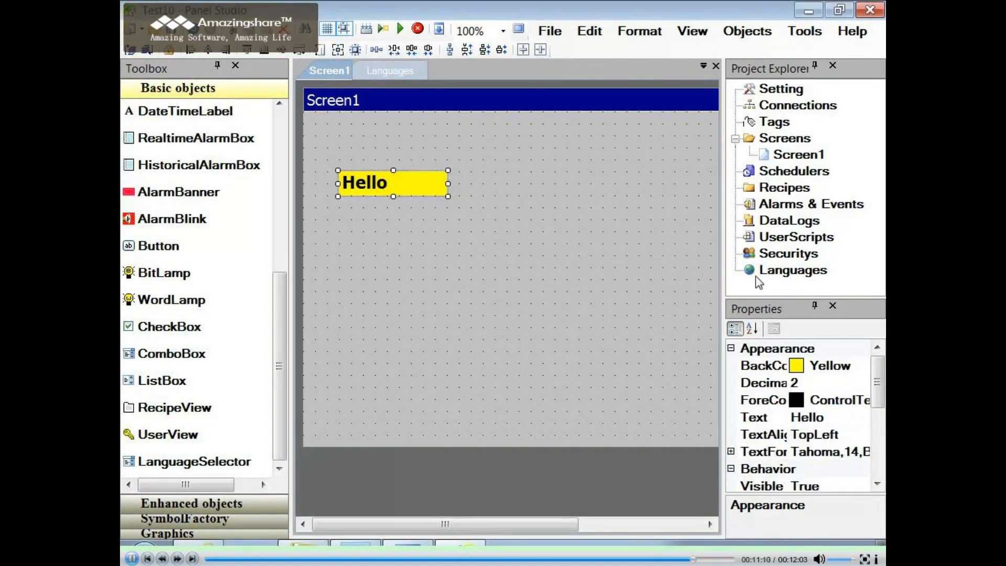
double_click(780, 273)
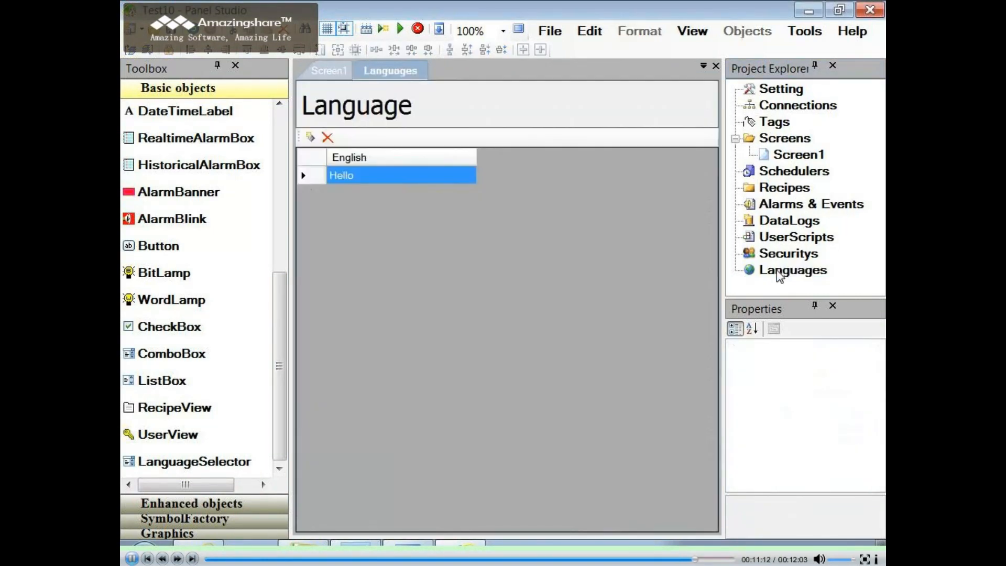
left_click(310, 137)
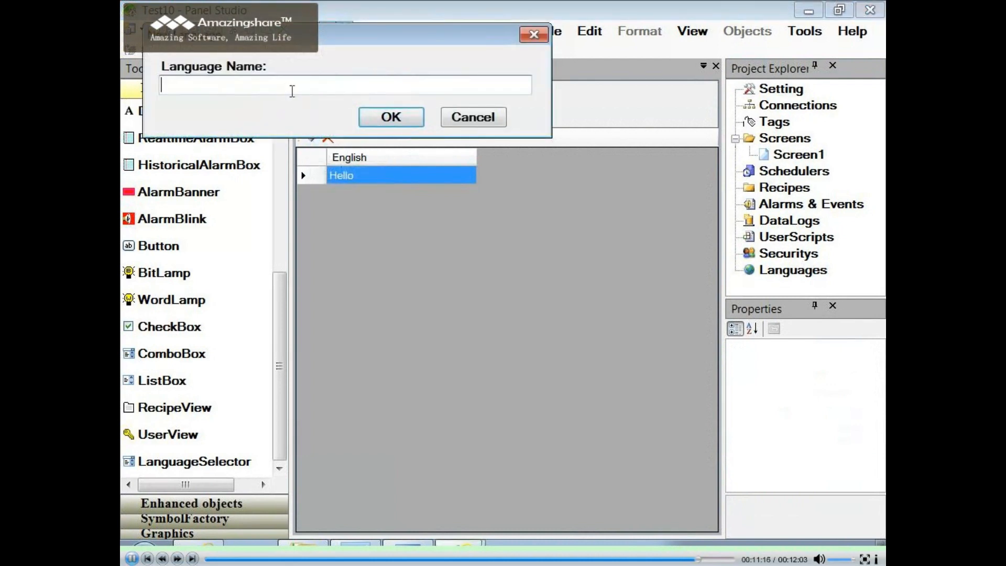
type("Russian")
left_click(391, 117)
Paste the copied word Привет as the Russian translation of Hello
left_click(496, 178)
left_click(498, 178)
right_click(497, 178)
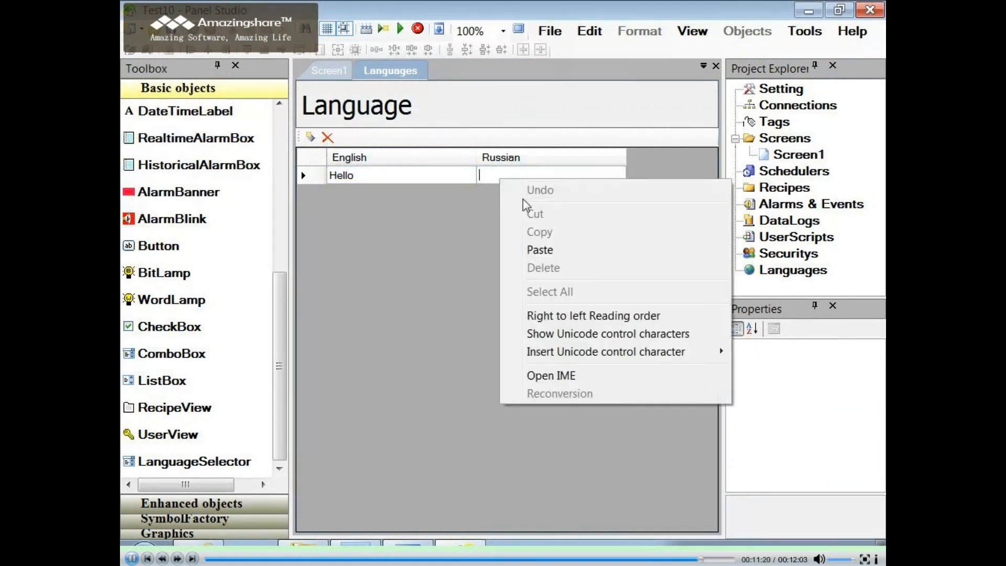
left_click(531, 251)
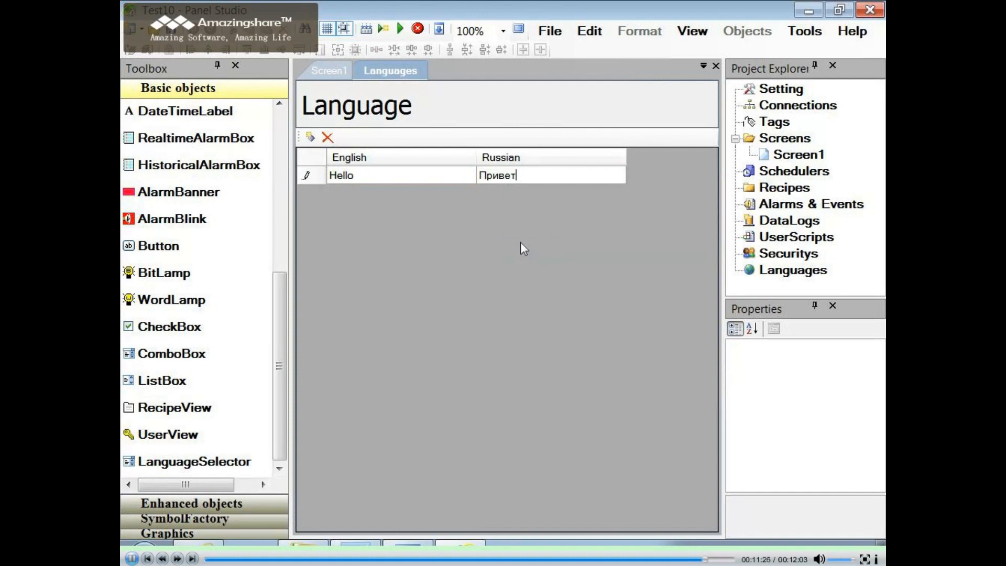
Place a LanguageSelector on Screen1 below the yellow Hello label
left_click(329, 70)
left_click(194, 461)
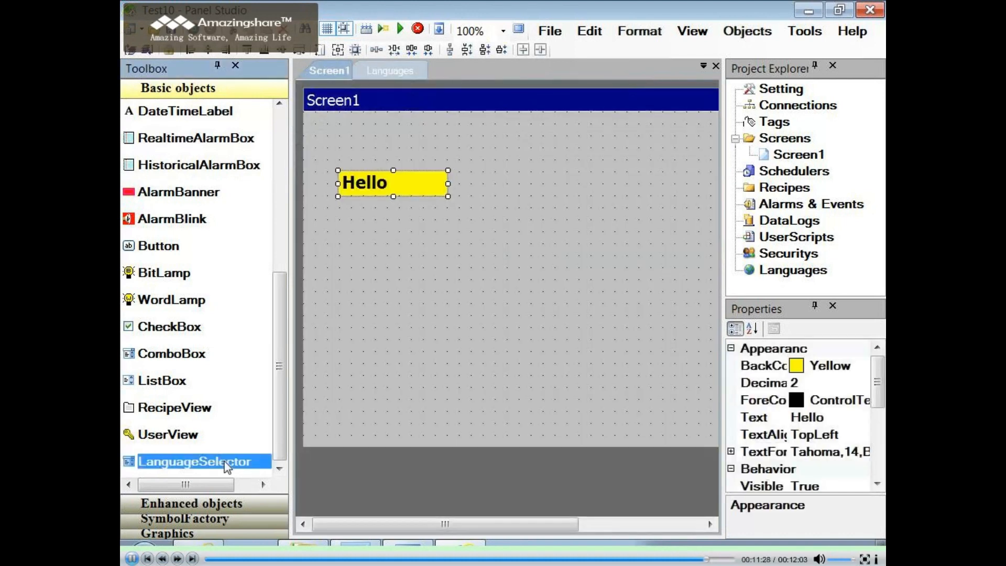
left_click_drag(338, 219, 514, 266)
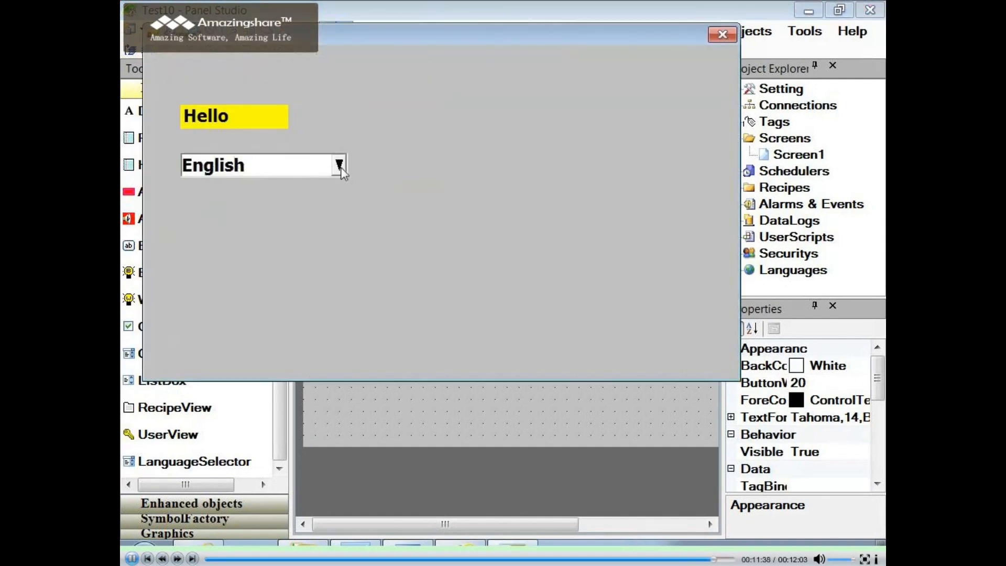
Test the language selector on the running screen by switching to Russian and back to English
left_click(339, 165)
left_click(269, 213)
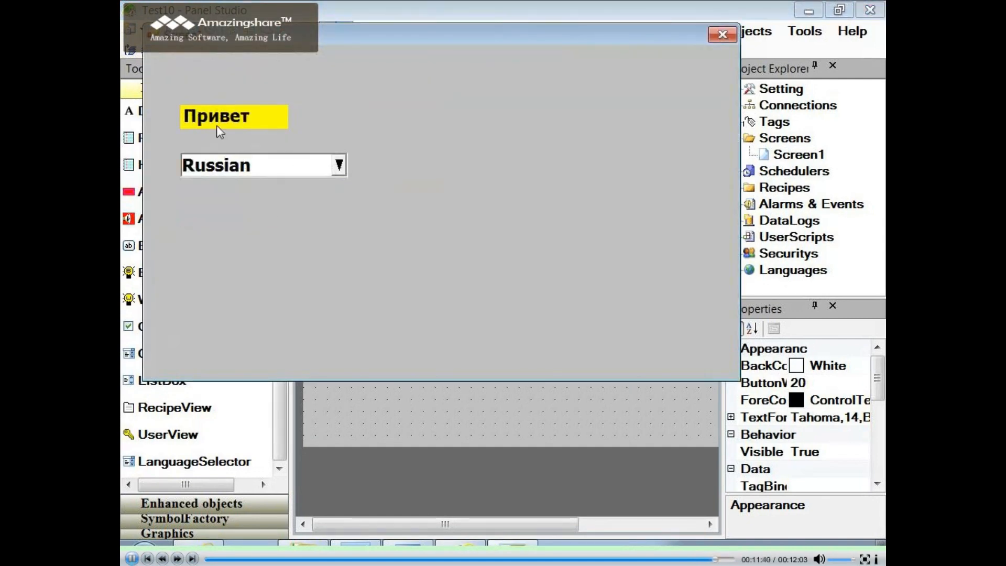
left_click(339, 165)
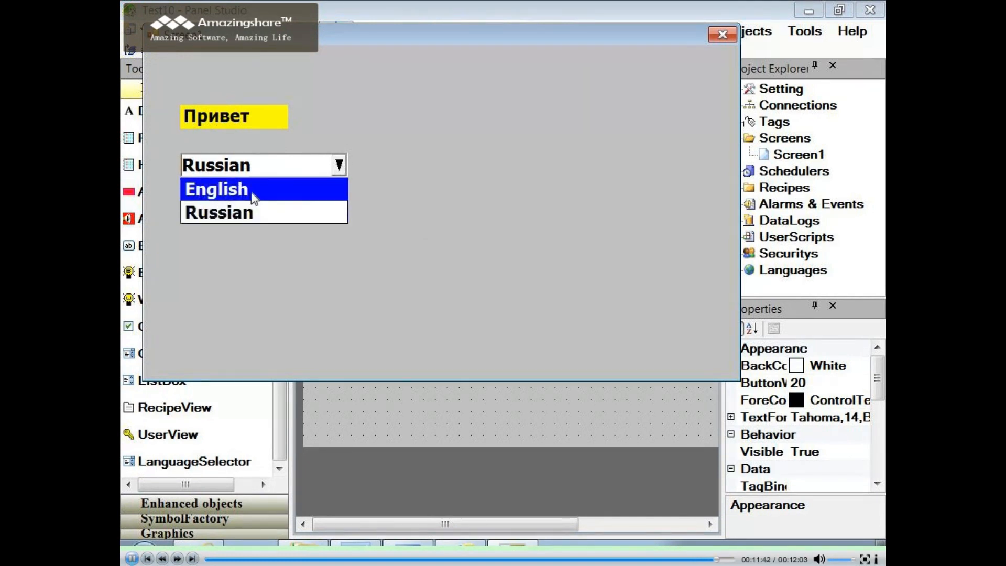
left_click(251, 192)
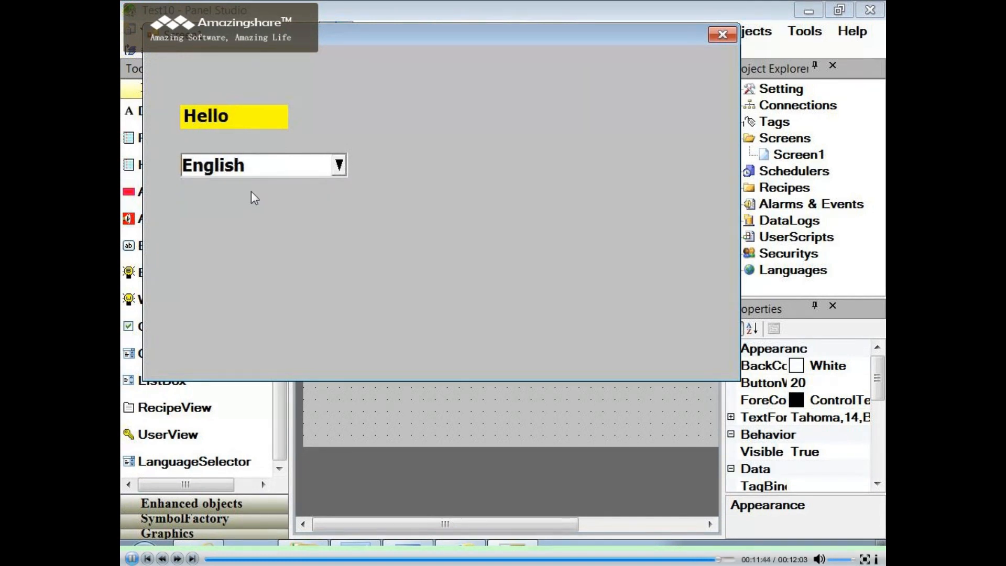